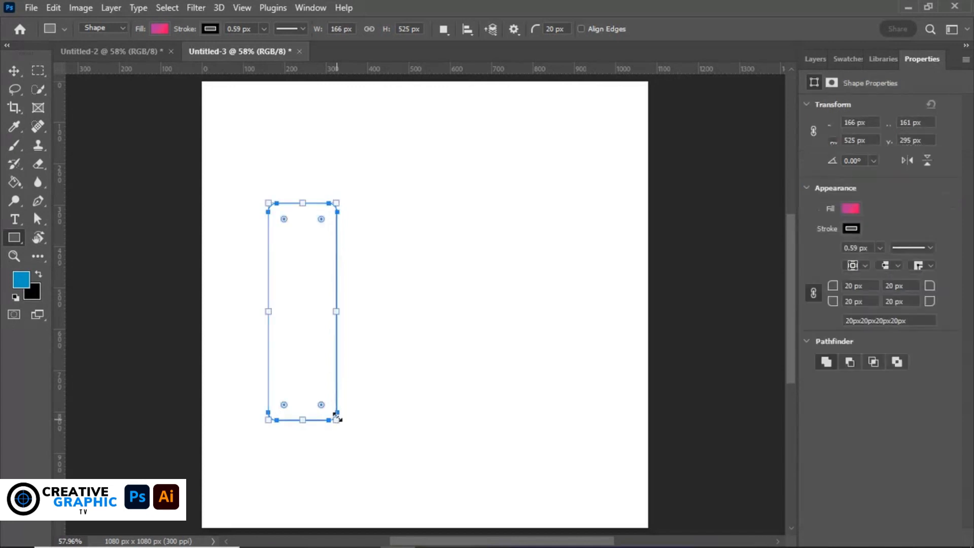
# Step: Fill the rounded rectangle with the blue Group 1 swatch and duplicate it sideways to form a row of three bars
pyautogui.click(848, 59)
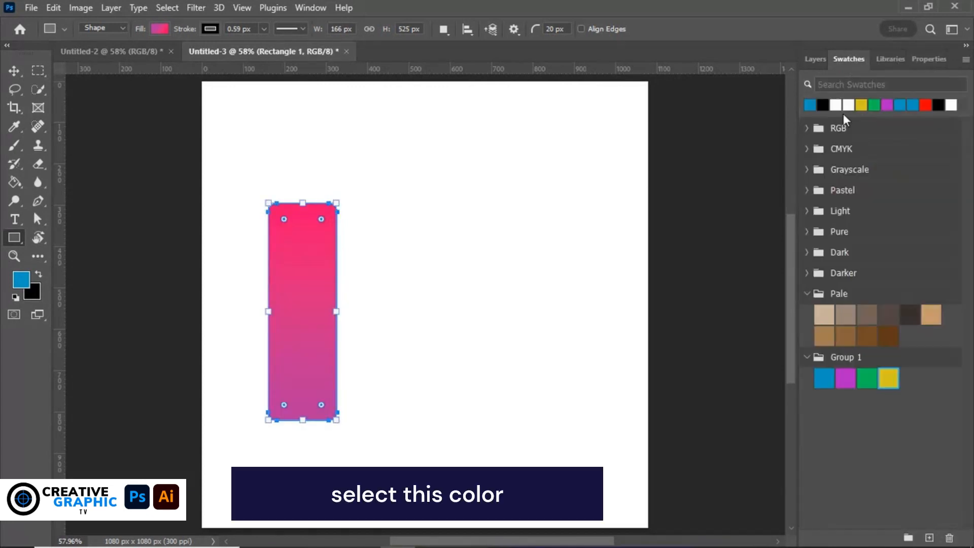
pyautogui.click(826, 379)
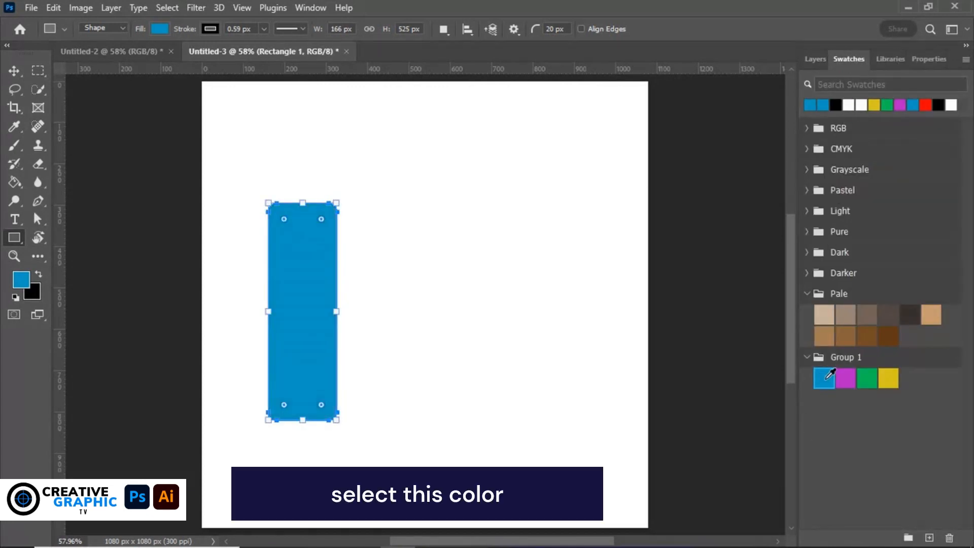
pyautogui.click(14, 71)
pyautogui.moveTo(315, 291); pyautogui.dragTo(455, 318)
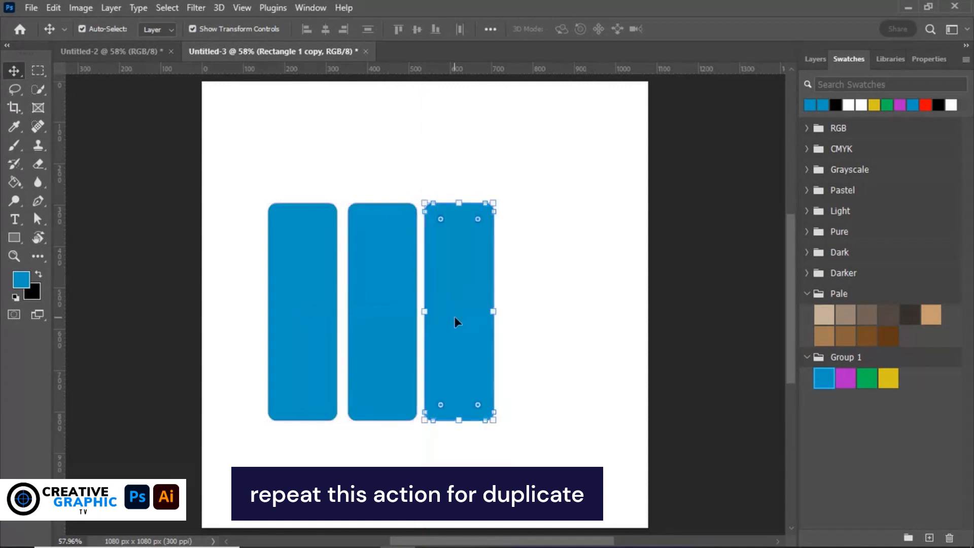
# Step: Place a copy of the middle bar slightly closer to the first bar
pyautogui.click(369, 319)
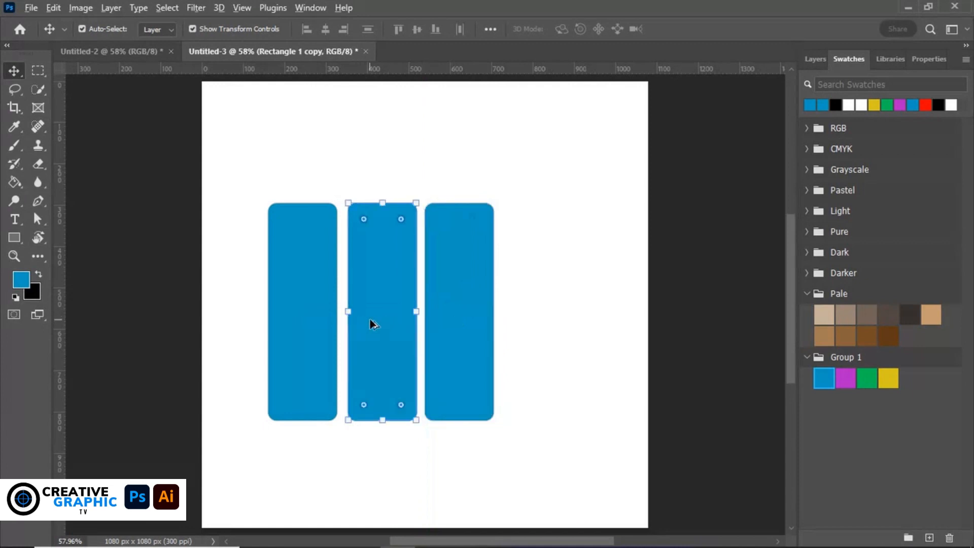
pyautogui.hotkey('ctrl', 'h')
pyautogui.moveTo(372, 326); pyautogui.dragTo(369, 325)
pyautogui.click(474, 337)
pyautogui.click(541, 355)
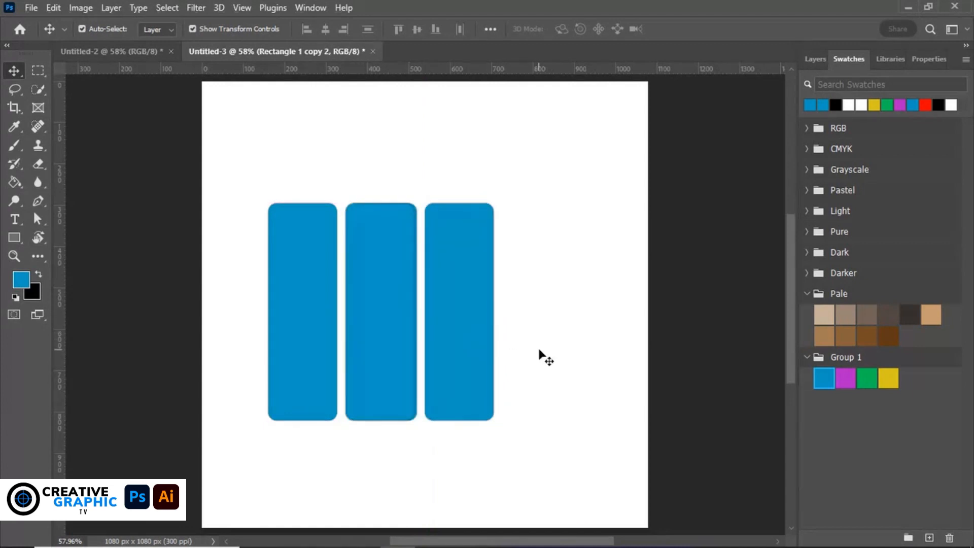
# Step: Duplicate the third bar beside itself as a fourth bar with a matching gap
pyautogui.click(475, 328)
pyautogui.press('ctrl')
pyautogui.moveTo(478, 330); pyautogui.dragTo(551, 325)
pyautogui.moveTo(607, 183); pyautogui.dragTo(236, 416)
pyautogui.click(523, 162)
# Step: Shorten the copied second bar from its top edge to about 77% of its height
pyautogui.click(385, 234)
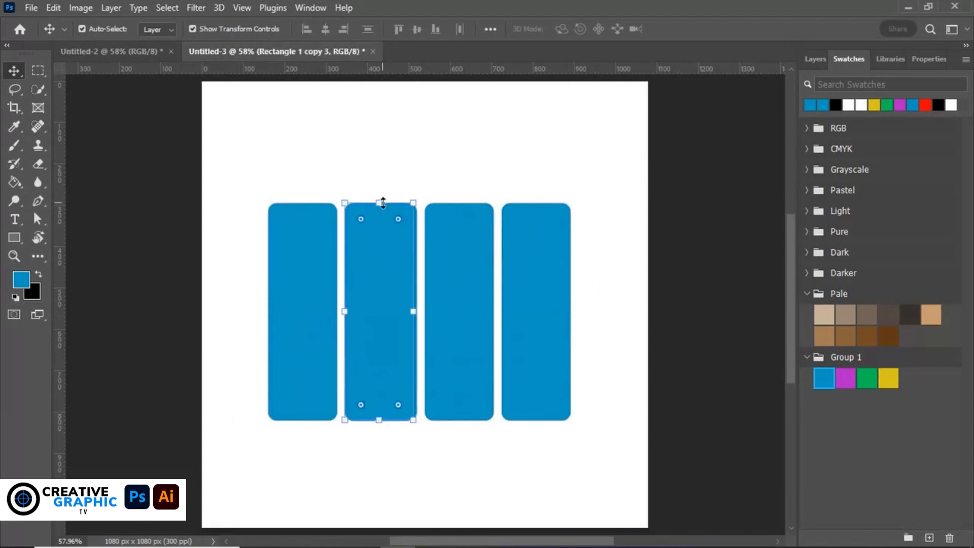
pyautogui.moveTo(384, 203); pyautogui.dragTo(391, 247)
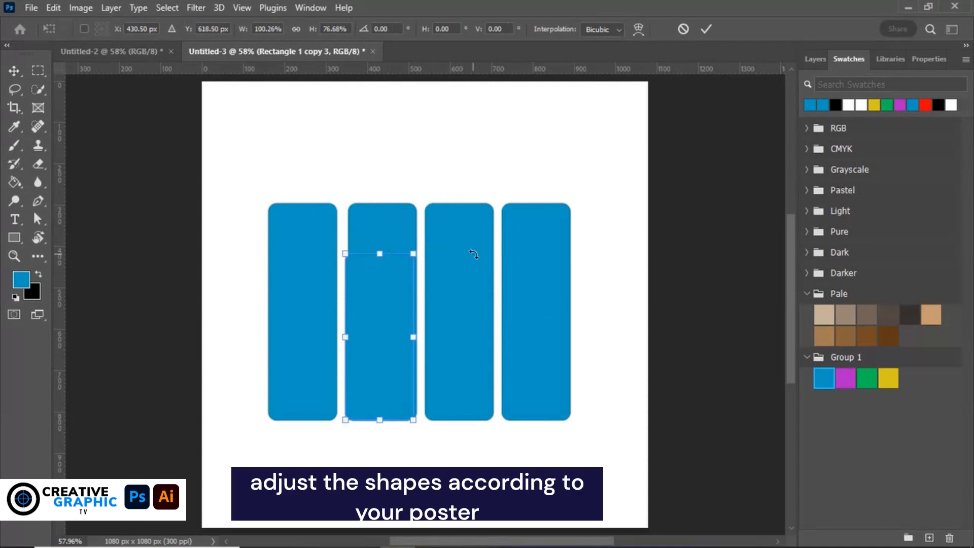
pyautogui.press('Return')
# Step: Shorten the third bar from its top edge so it sits between the second and fourth bars in height
pyautogui.click(477, 261)
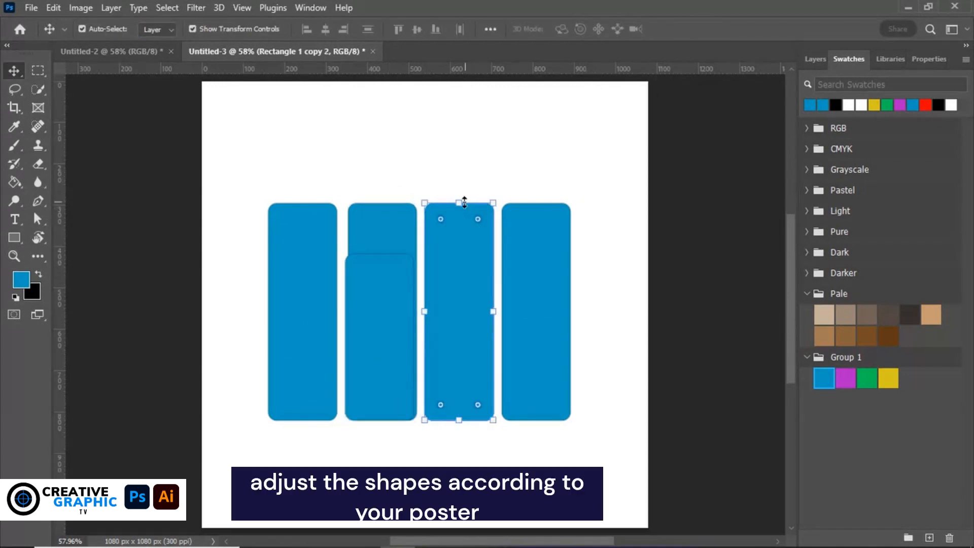
pyautogui.moveTo(462, 203); pyautogui.dragTo(462, 230)
pyautogui.click(706, 29)
pyautogui.click(420, 226)
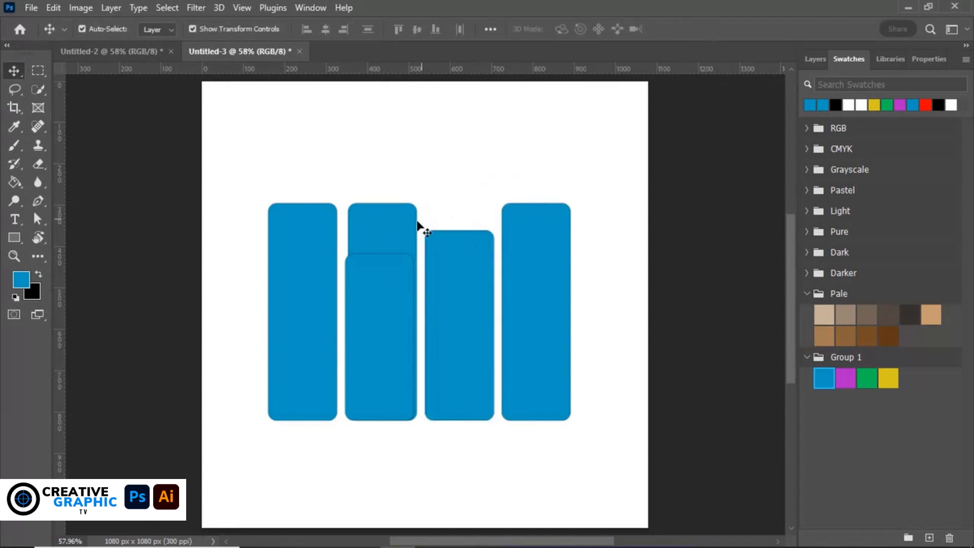
# Step: Delete the leftover full-height bar behind the shortened second bar
pyautogui.click(378, 235)
pyautogui.hotkey('alt', '[')
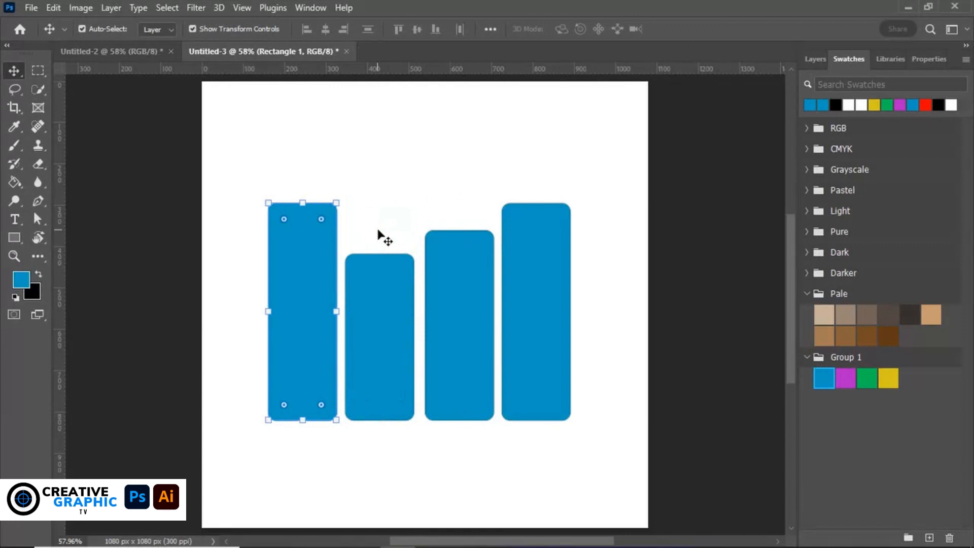
pyautogui.click(426, 187)
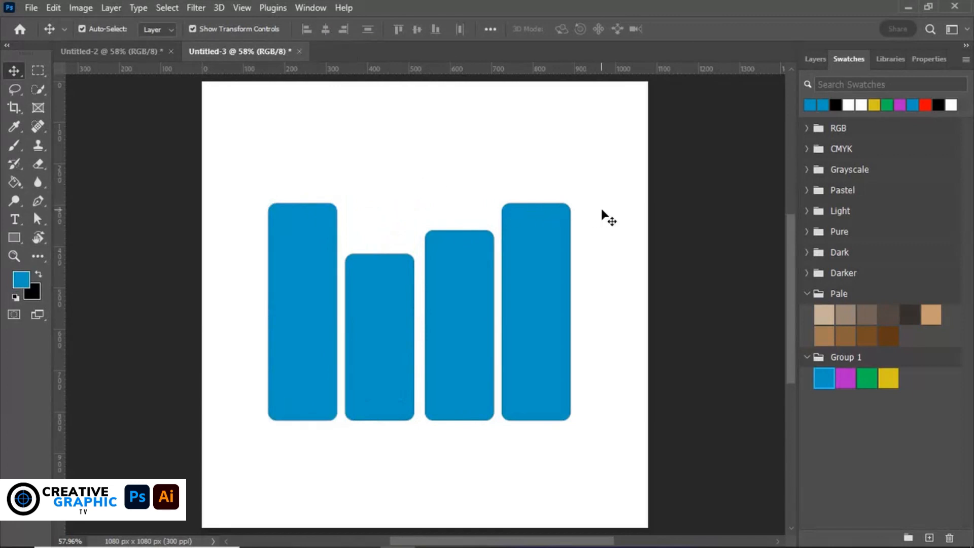
# Step: Shift the second bar and the first bar slightly toward the third to even out the gaps
pyautogui.click(381, 335)
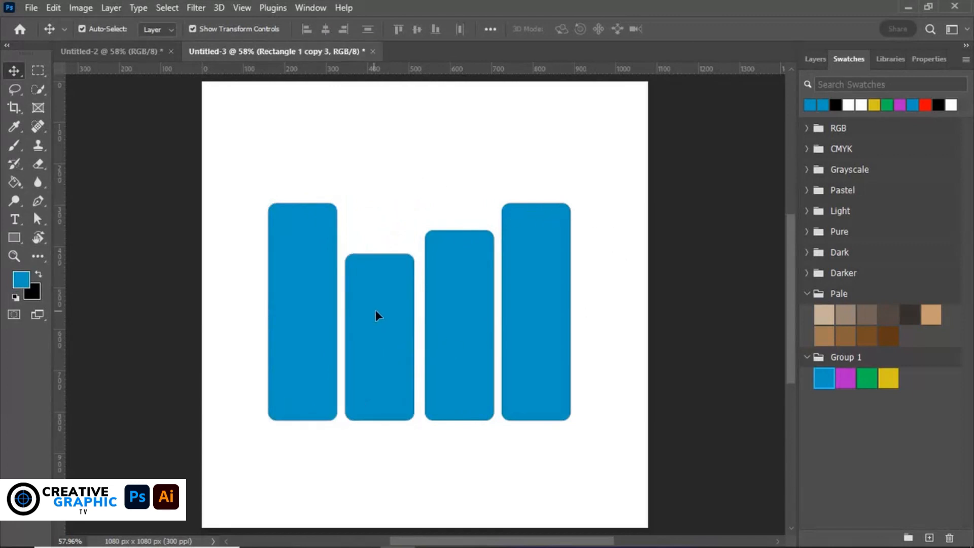
pyautogui.moveTo(375, 311); pyautogui.dragTo(377, 313)
pyautogui.click(450, 190)
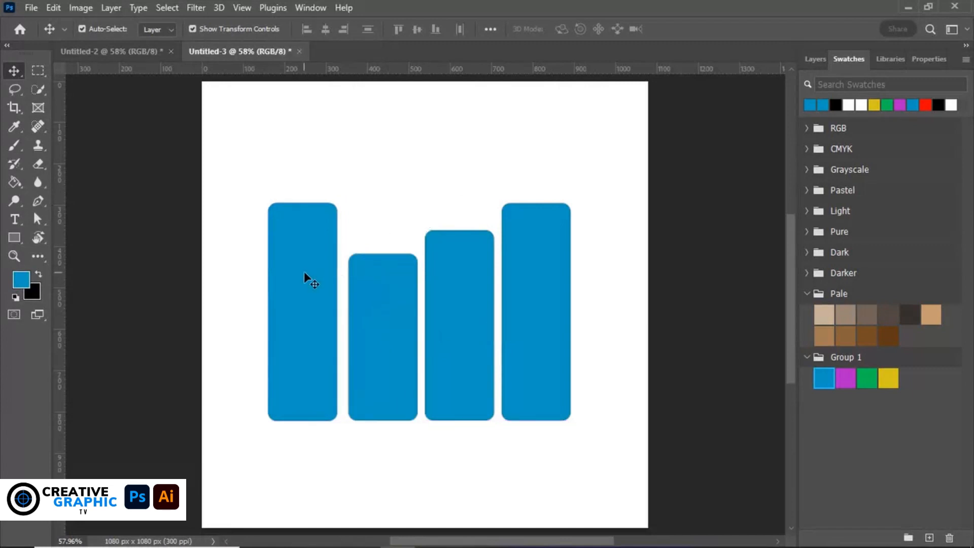
pyautogui.moveTo(305, 272); pyautogui.dragTo(309, 273)
pyautogui.click(572, 175)
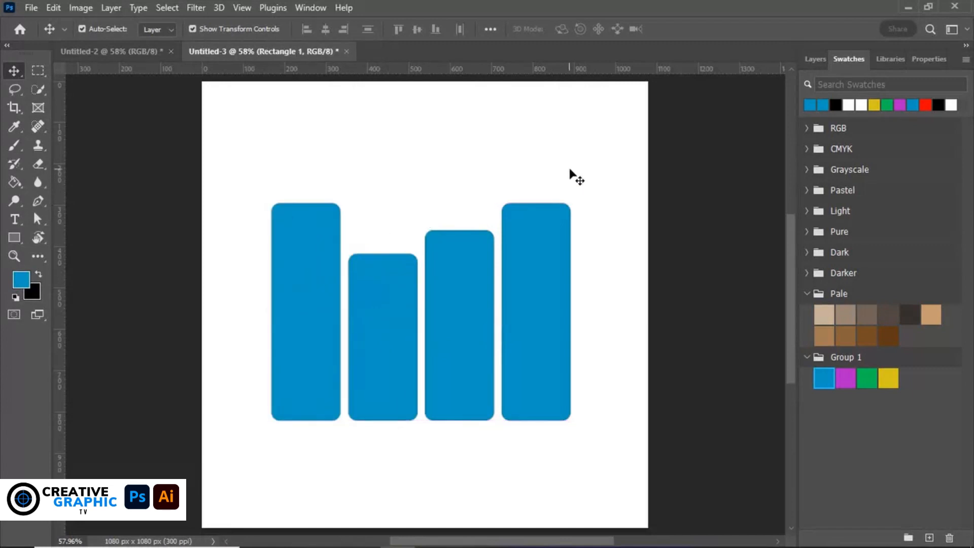
pyautogui.moveTo(629, 161); pyautogui.dragTo(609, 211)
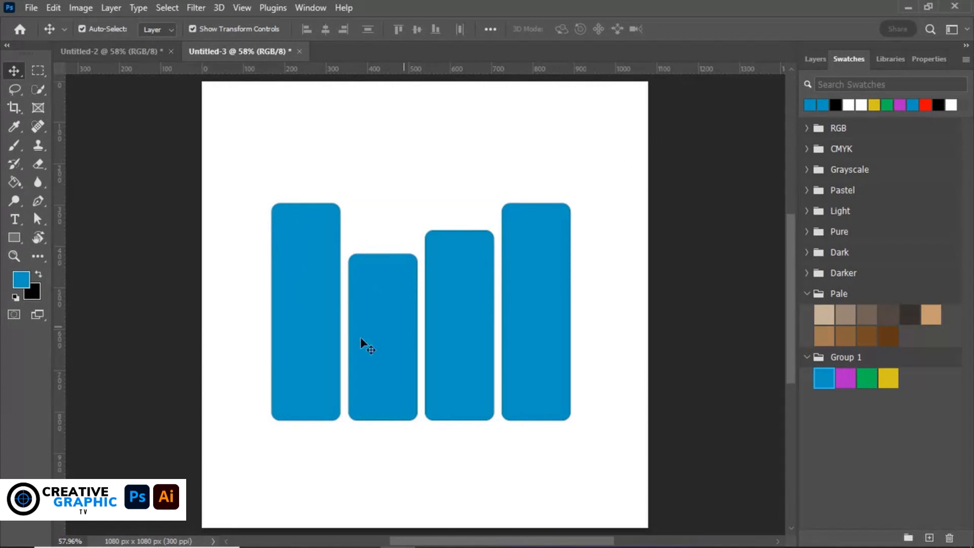
# Step: Recolor the second bar magenta, the third green and the fourth yellow with the Group 1 swatches
pyautogui.click(390, 335)
pyautogui.click(846, 377)
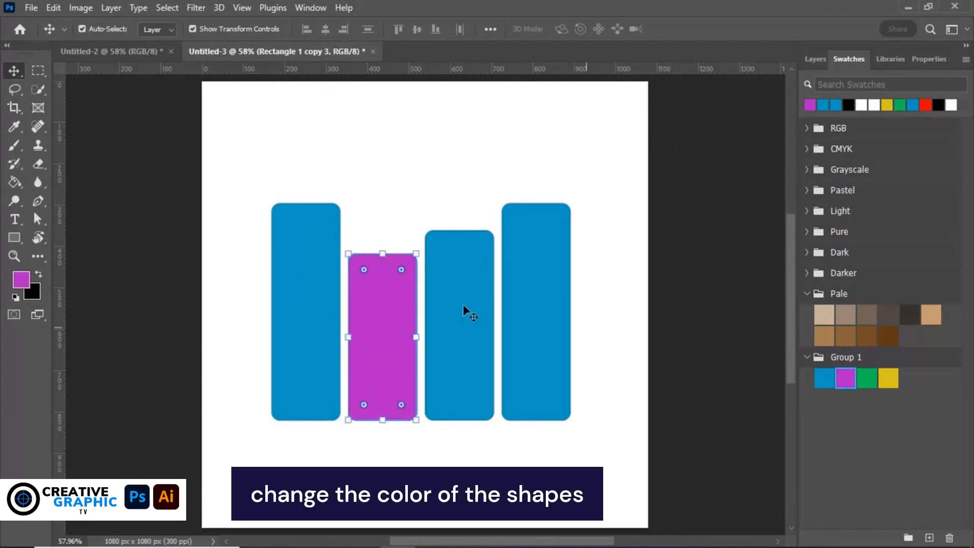
pyautogui.click(460, 307)
pyautogui.click(867, 380)
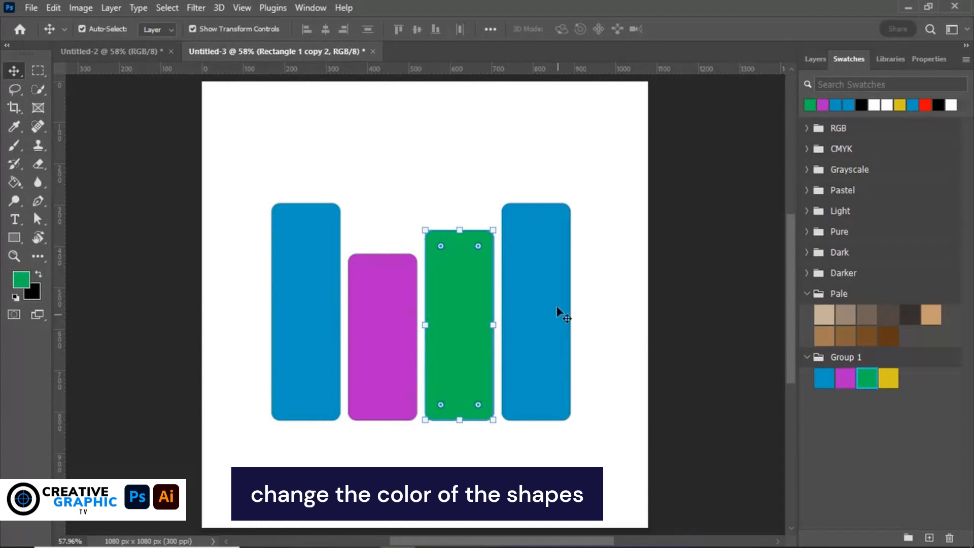
pyautogui.click(554, 304)
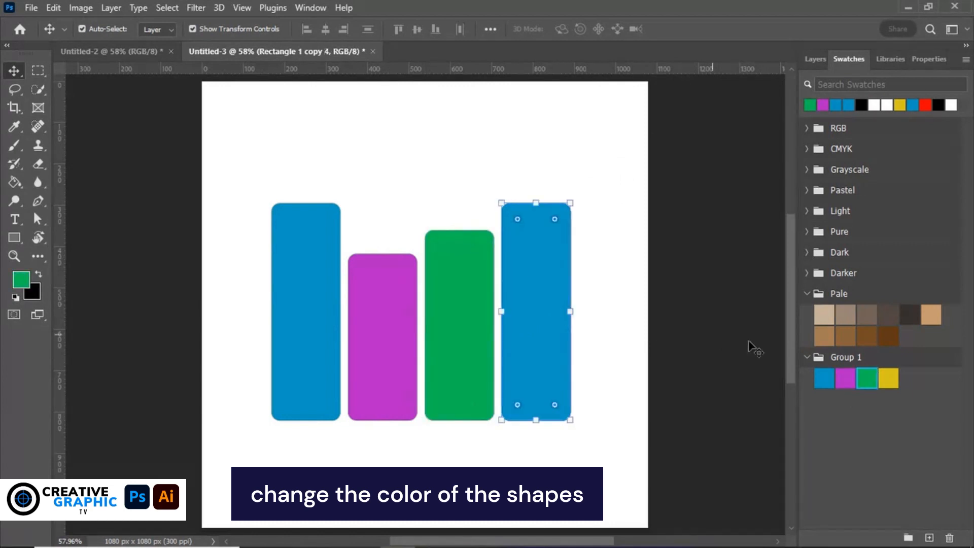
pyautogui.click(889, 378)
pyautogui.click(698, 263)
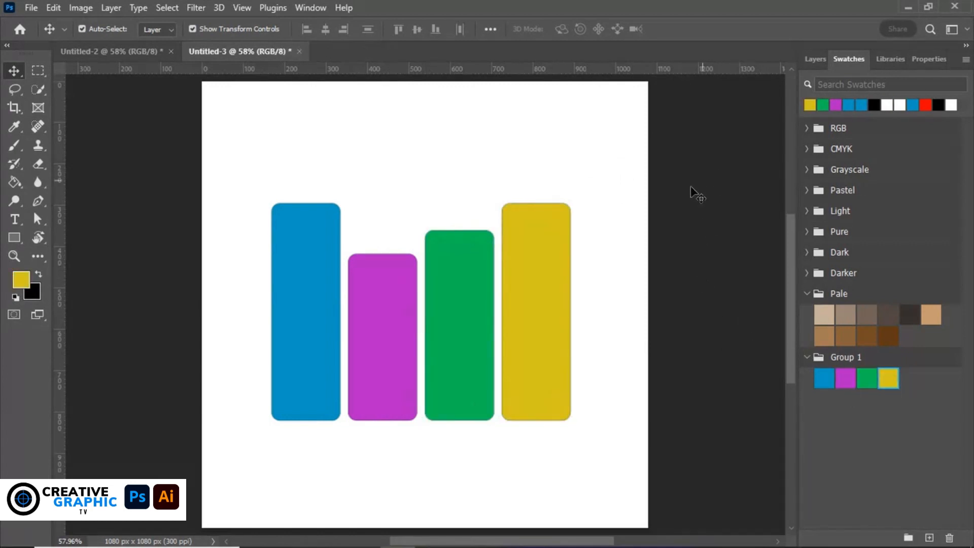
# Step: Hide Layer 1, image 4 and image 3, and move the image 2 photo over the green and yellow bars
pyautogui.click(816, 59)
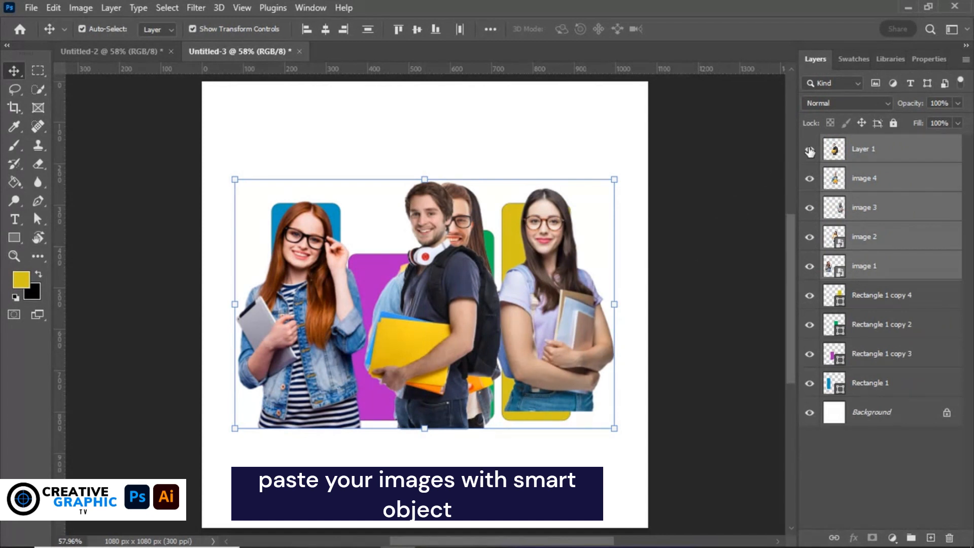
pyautogui.moveTo(810, 150); pyautogui.dragTo(808, 239)
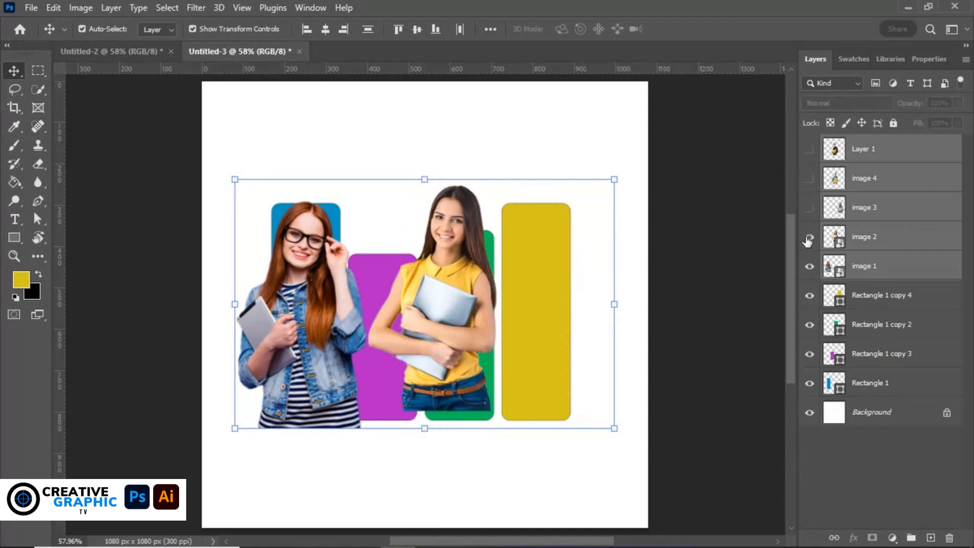
pyautogui.click(721, 223)
pyautogui.moveTo(437, 287); pyautogui.dragTo(515, 245)
pyautogui.hotkey('alt', '[')
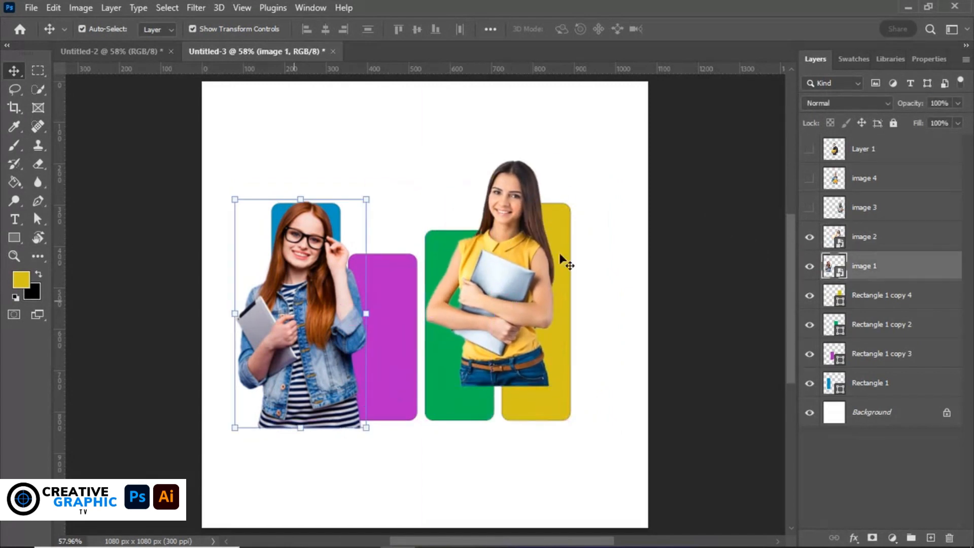
# Step: Show image 3 instead of image 1, scale it to about 82% and position it over the magenta bar
pyautogui.click(811, 266)
pyautogui.click(810, 208)
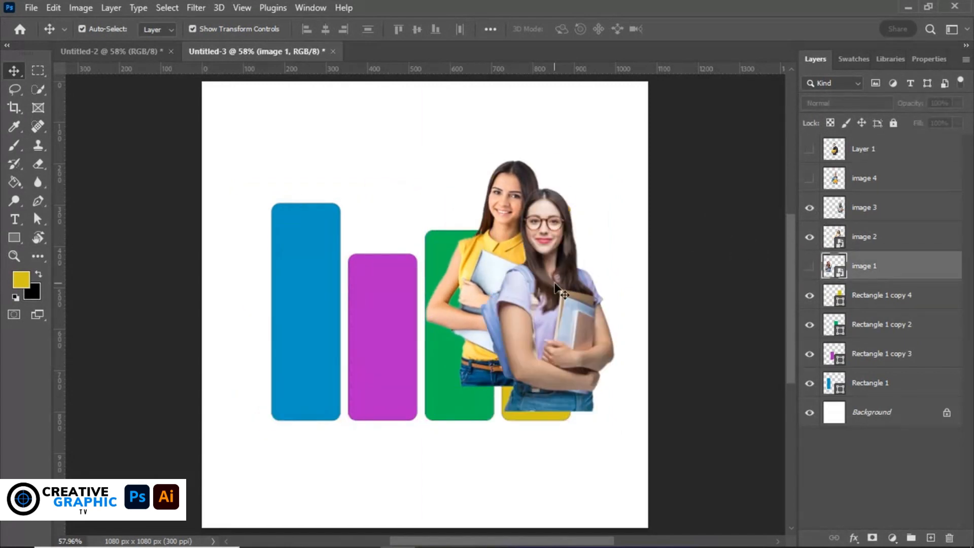
pyautogui.moveTo(552, 284); pyautogui.dragTo(384, 310)
pyautogui.moveTo(450, 213); pyautogui.dragTo(424, 254)
pyautogui.moveTo(361, 325); pyautogui.dragTo(374, 327)
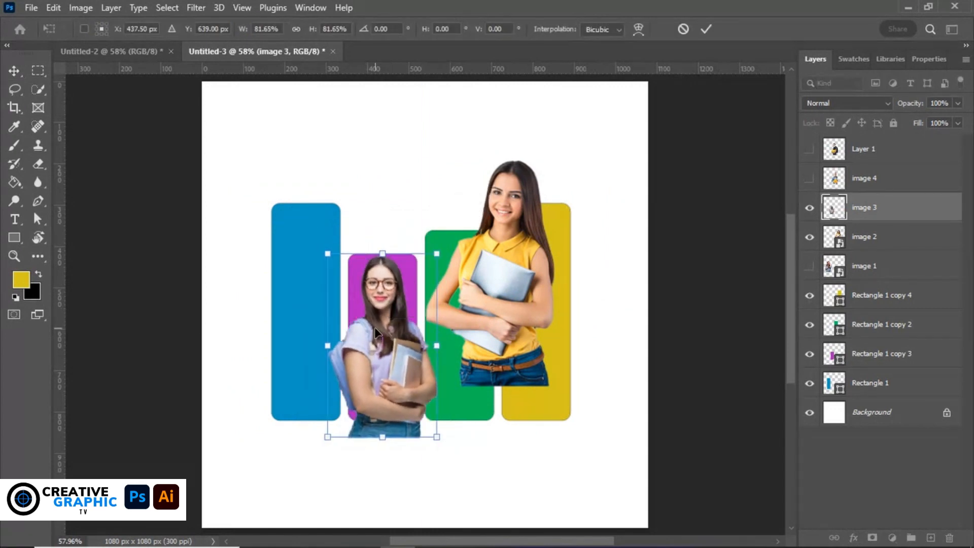
# Step: Move the image 3 layer directly above Rectangle 1 copy 3 and clip it to the magenta bar
pyautogui.click(869, 213)
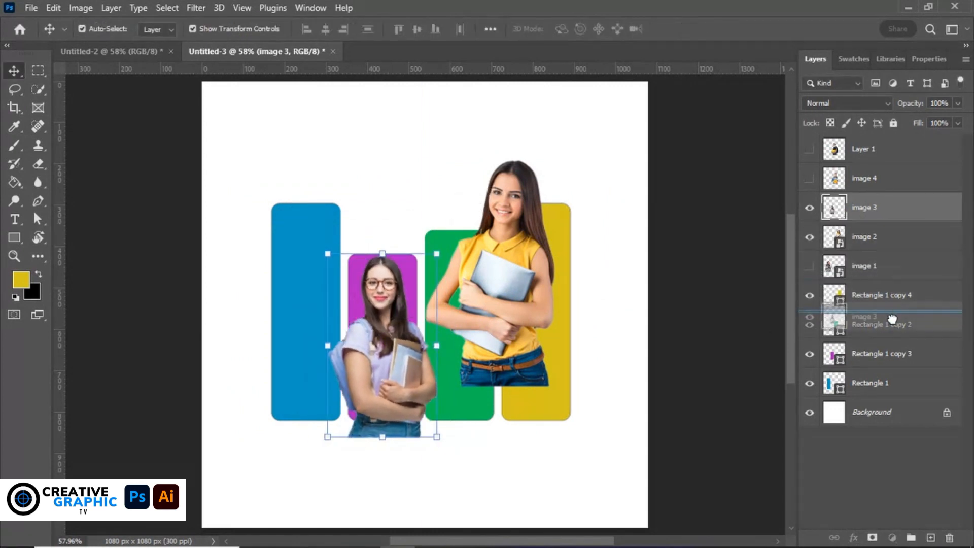
pyautogui.moveTo(895, 326); pyautogui.dragTo(896, 330)
pyautogui.keyDown('ctrl'); pyautogui.click(901, 356); pyautogui.keyUp('ctrl')
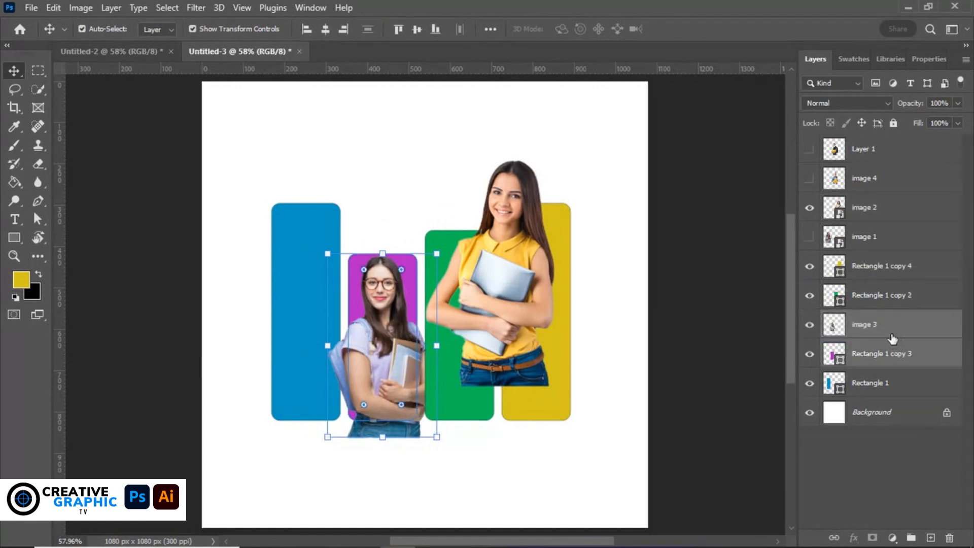
pyautogui.hotkey('ctrl', 'alt', 'g')
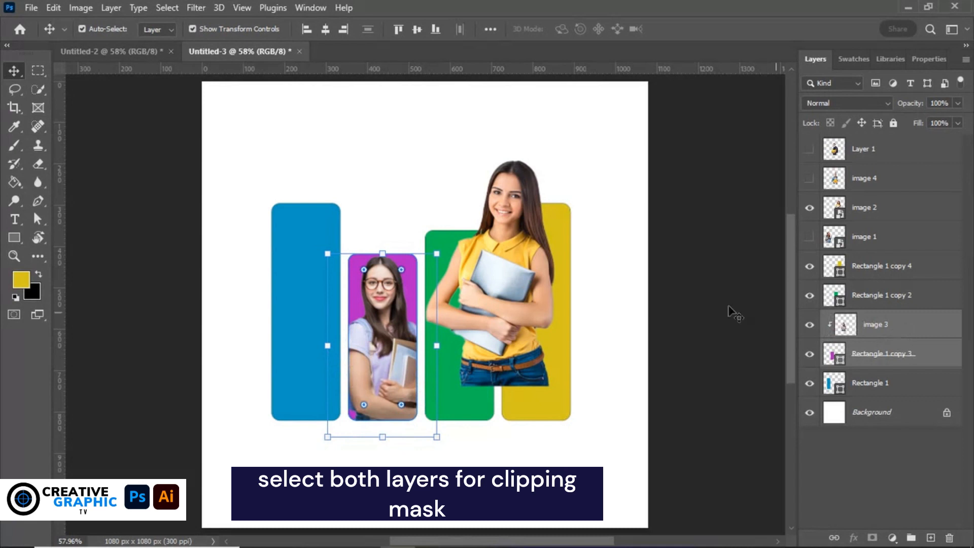
# Step: Scale down the image 2 photo and position it over the yellow bar, aligned with the bar's bottom edge
pyautogui.click(522, 247)
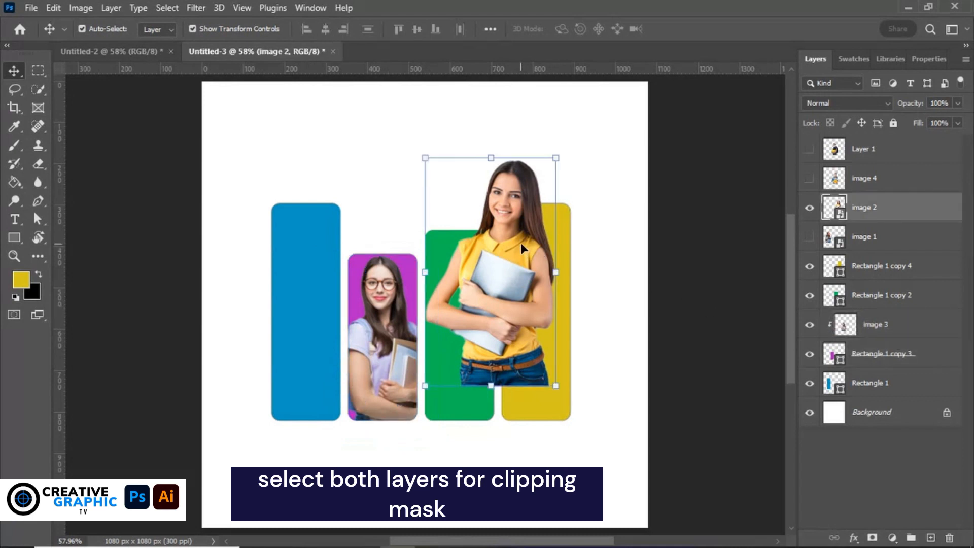
pyautogui.moveTo(521, 243); pyautogui.dragTo(548, 294)
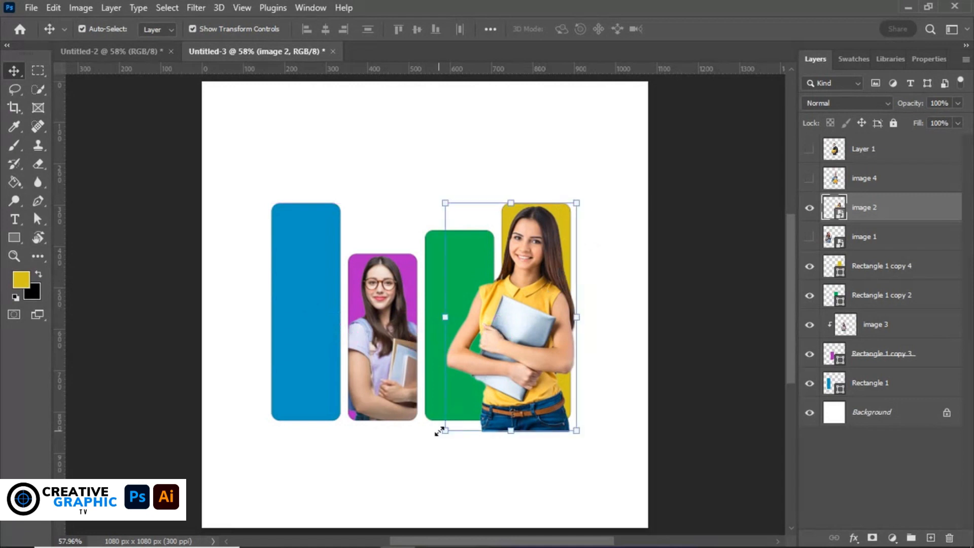
pyautogui.moveTo(442, 429); pyautogui.dragTo(476, 378)
pyautogui.moveTo(525, 288); pyautogui.dragTo(531, 338)
# Step: Move the image 2 layer directly above Rectangle 1 copy 4 and clip it to the yellow bar
pyautogui.moveTo(879, 212); pyautogui.dragTo(899, 268)
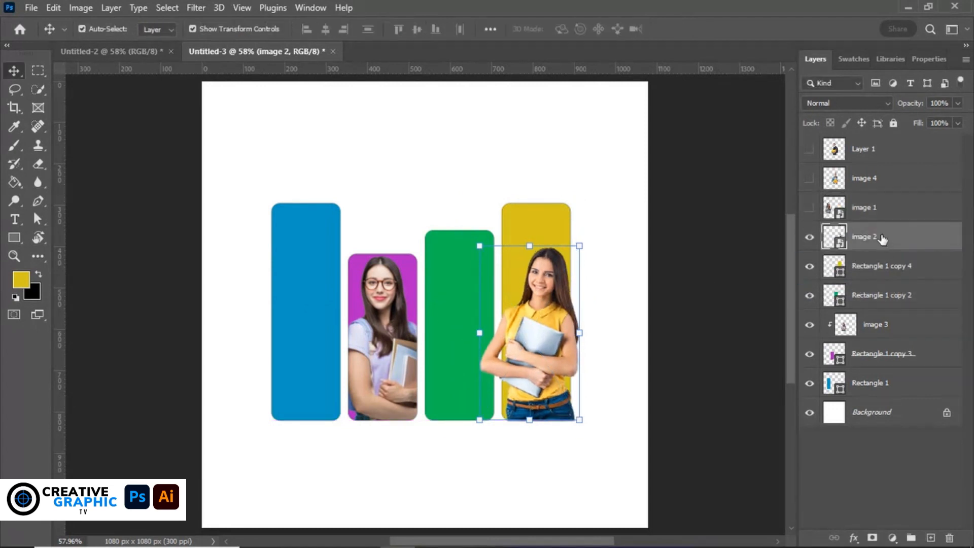
pyautogui.keyDown('ctrl'); pyautogui.click(882, 273); pyautogui.keyUp('ctrl')
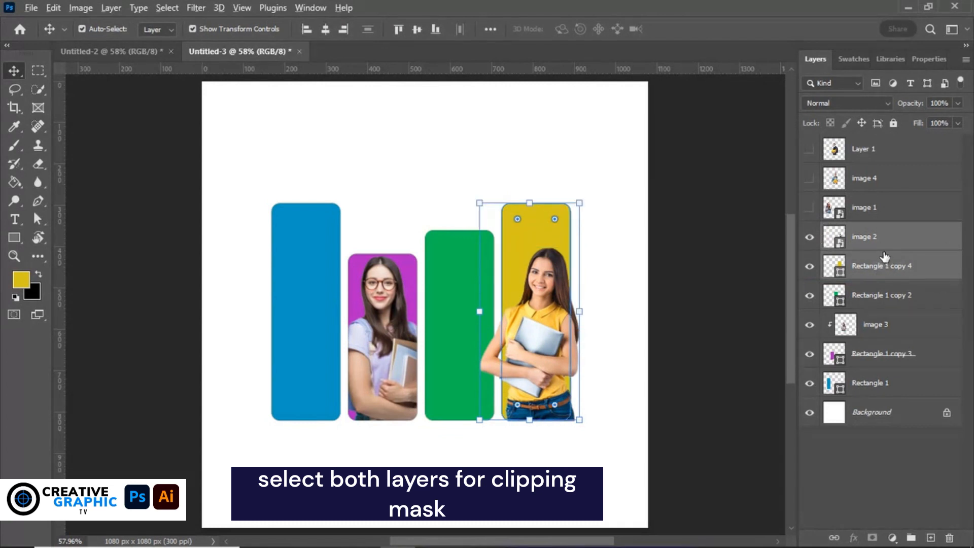
pyautogui.keyDown('alt'); pyautogui.click(887, 249); pyautogui.keyUp('alt')
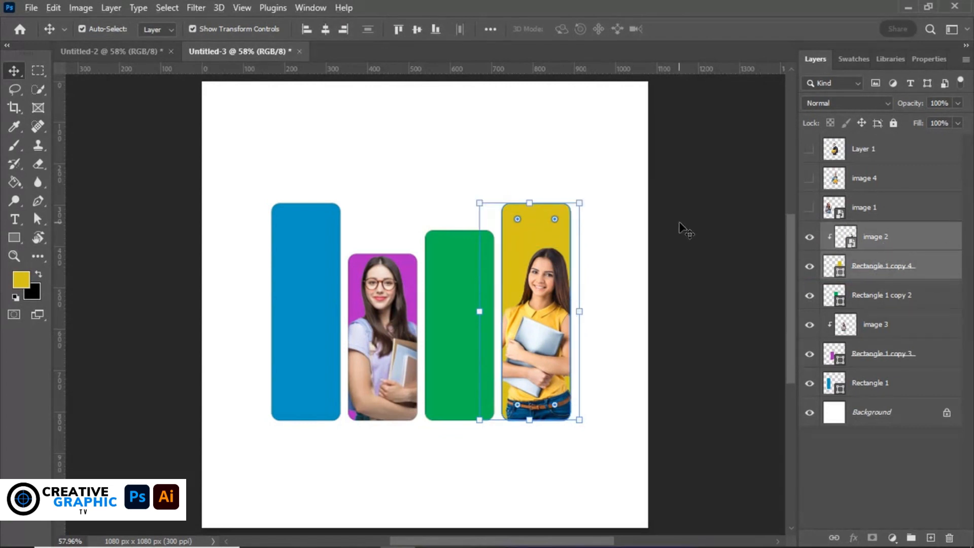
pyautogui.click(691, 232)
# Step: Show image 4, scale it to about 84% wide and 83% high, and position it over the blue bar
pyautogui.click(810, 179)
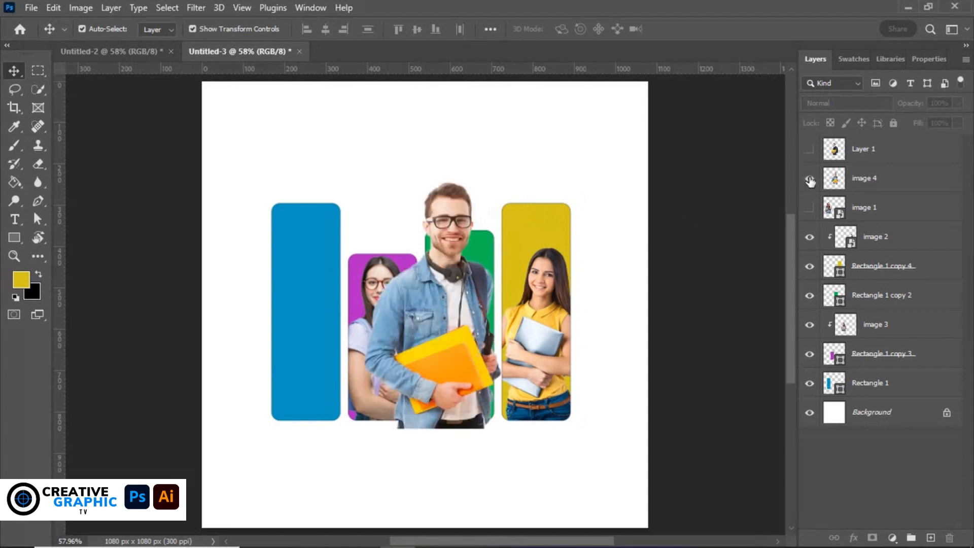
pyautogui.click(440, 272)
pyautogui.moveTo(440, 271); pyautogui.dragTo(299, 291)
pyautogui.moveTo(362, 201); pyautogui.dragTo(345, 246)
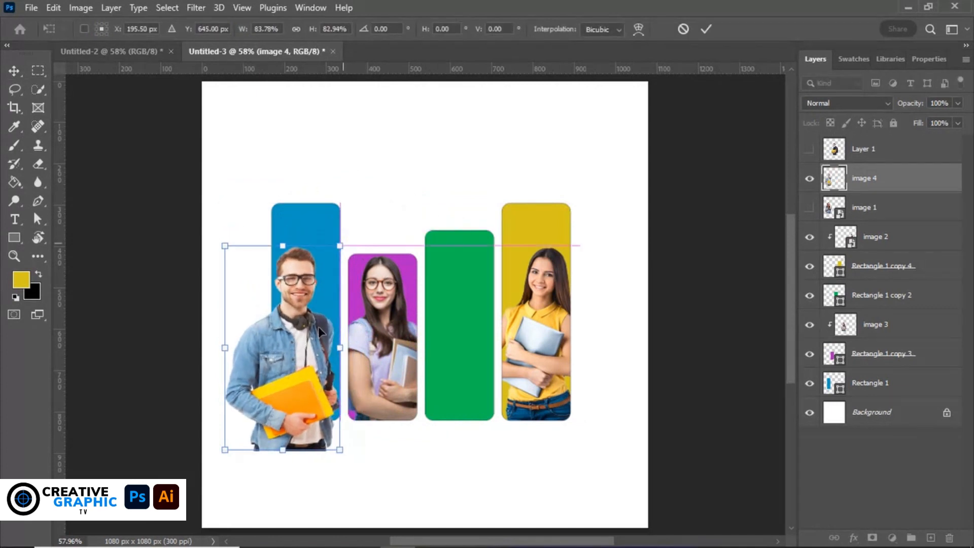
pyautogui.moveTo(319, 326); pyautogui.dragTo(331, 296)
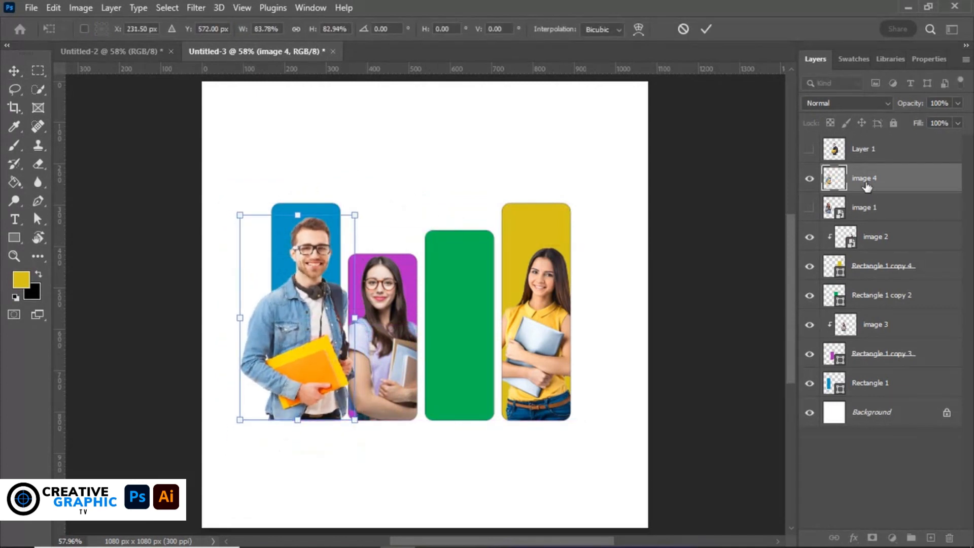
# Step: Move the image 4 layer directly above Rectangle 1 and clip it to the blue bar
pyautogui.moveTo(868, 188); pyautogui.dragTo(886, 362)
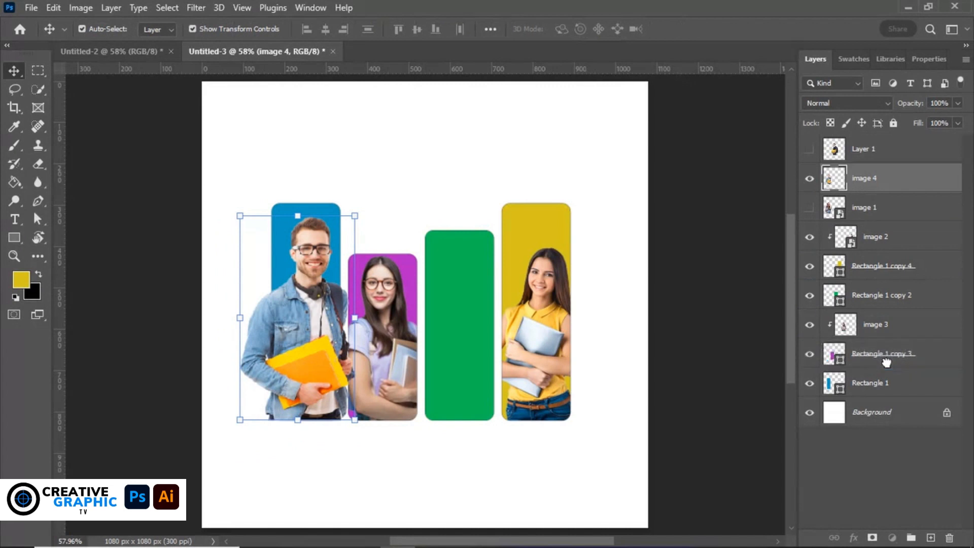
pyautogui.keyDown('shift'); pyautogui.click(884, 381); pyautogui.keyUp('shift')
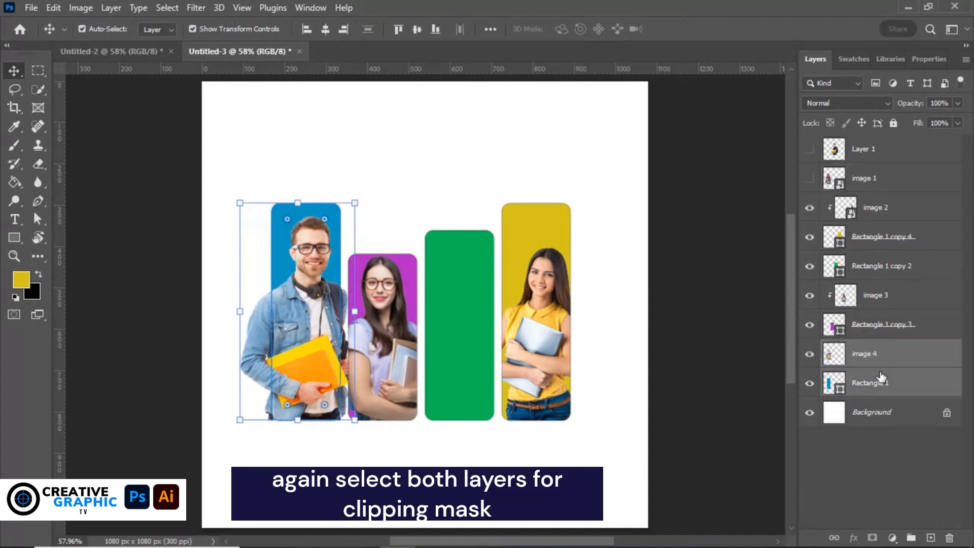
pyautogui.hotkey('ctrl', 'alt', 'g')
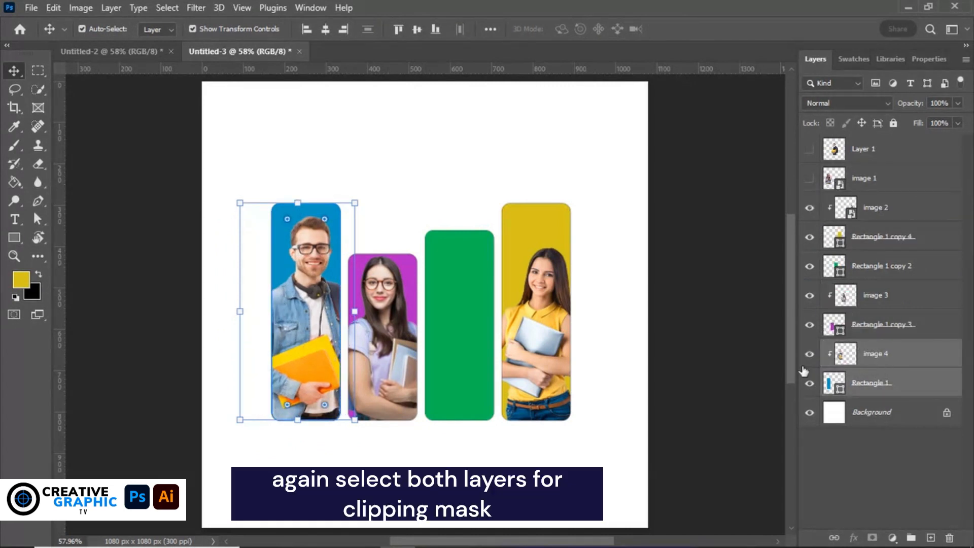
pyautogui.click(658, 294)
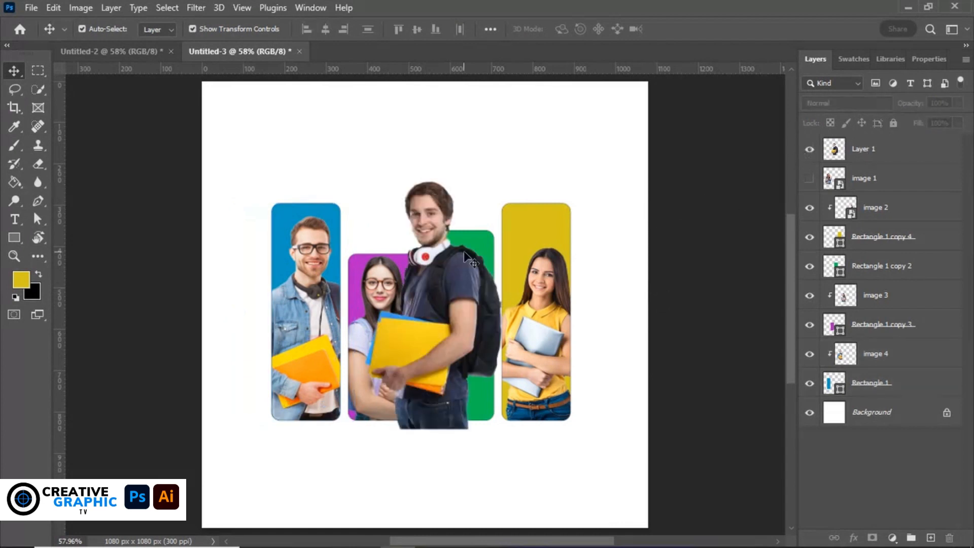
# Step: Scale the Layer 1 photo to about 84% and position it over the green bar
pyautogui.moveTo(454, 268); pyautogui.dragTo(481, 313)
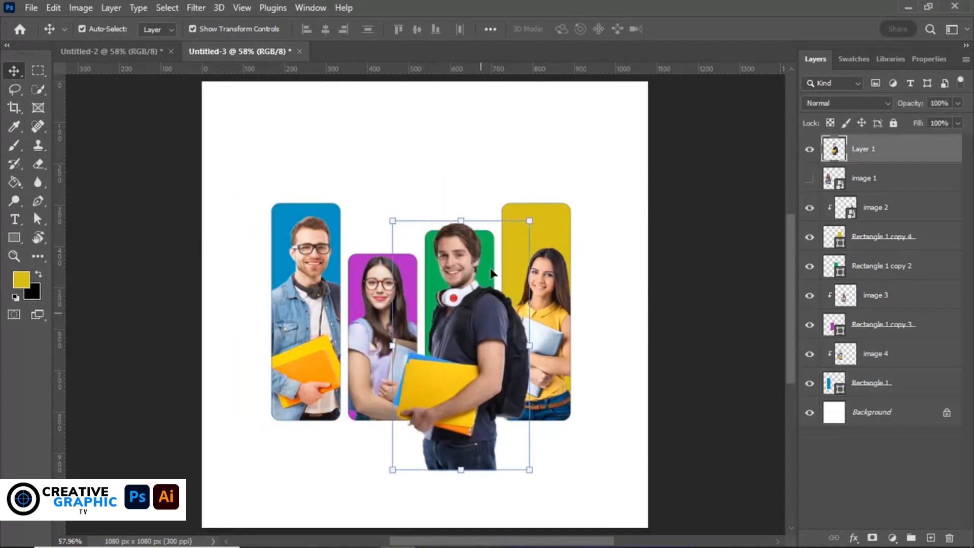
pyautogui.moveTo(528, 222); pyautogui.dragTo(507, 262)
pyautogui.moveTo(456, 353); pyautogui.dragTo(461, 329)
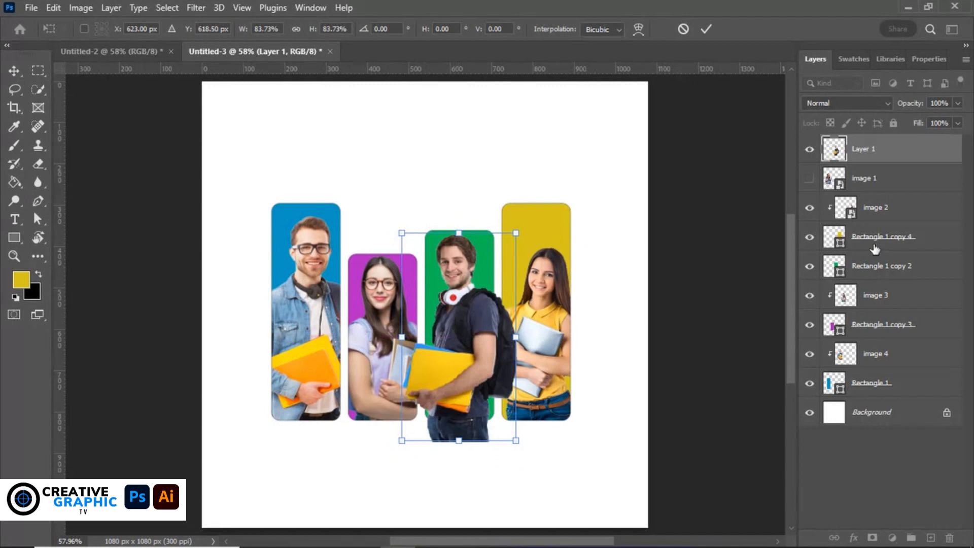
# Step: Move Layer 1 directly above Rectangle 1 copy 2 and clip it to the green bar
pyautogui.moveTo(869, 153); pyautogui.dragTo(911, 260)
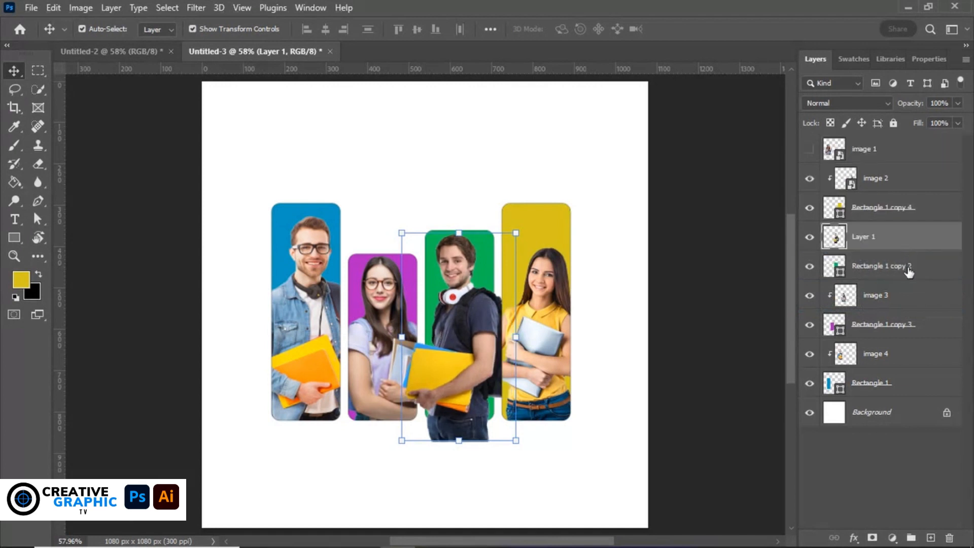
pyautogui.keyDown('ctrl'); pyautogui.click(906, 264); pyautogui.keyUp('ctrl')
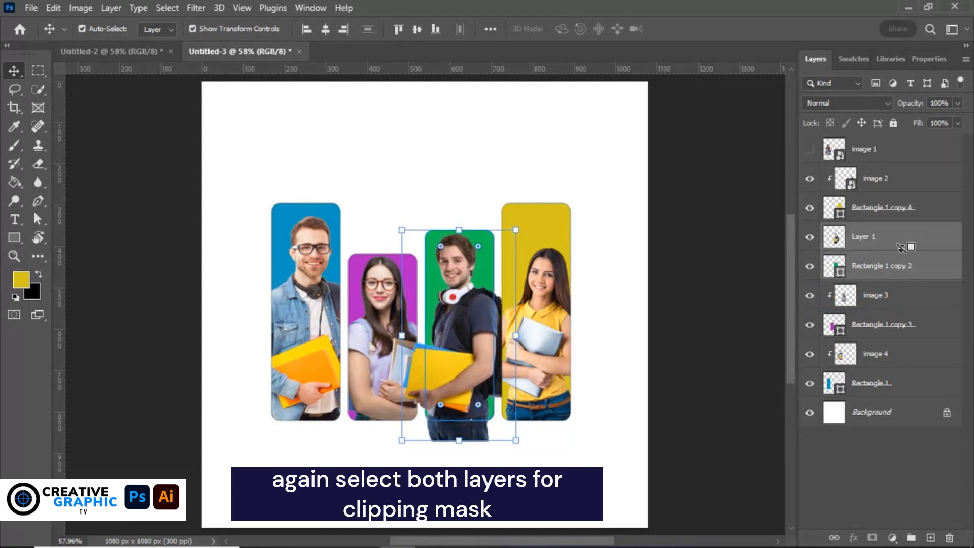
pyautogui.keyDown('alt'); pyautogui.click(902, 248); pyautogui.keyUp('alt')
pyautogui.click(741, 192)
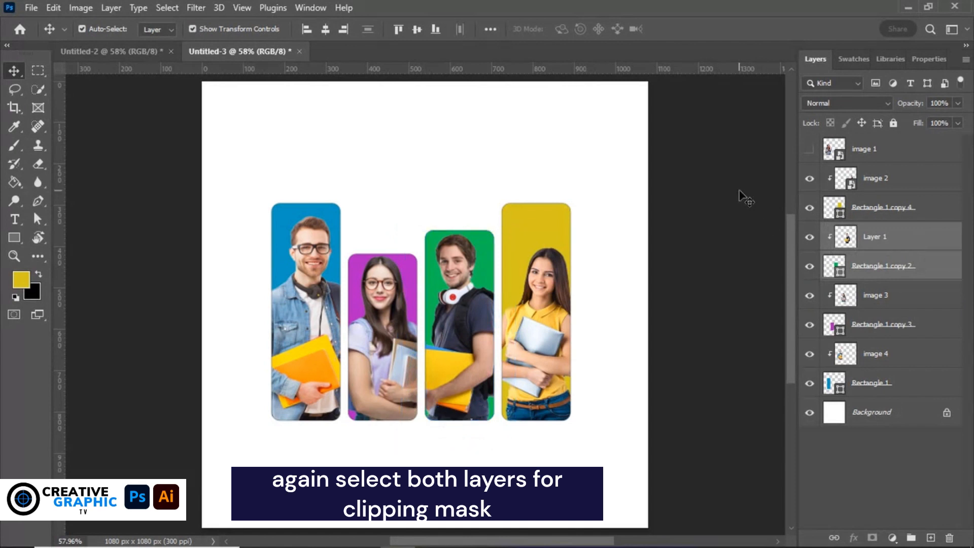
# Step: Show image 1 and move the photo to the lower centre of the canvas, overlapping the bottoms of the magenta and green bars
pyautogui.click(814, 149)
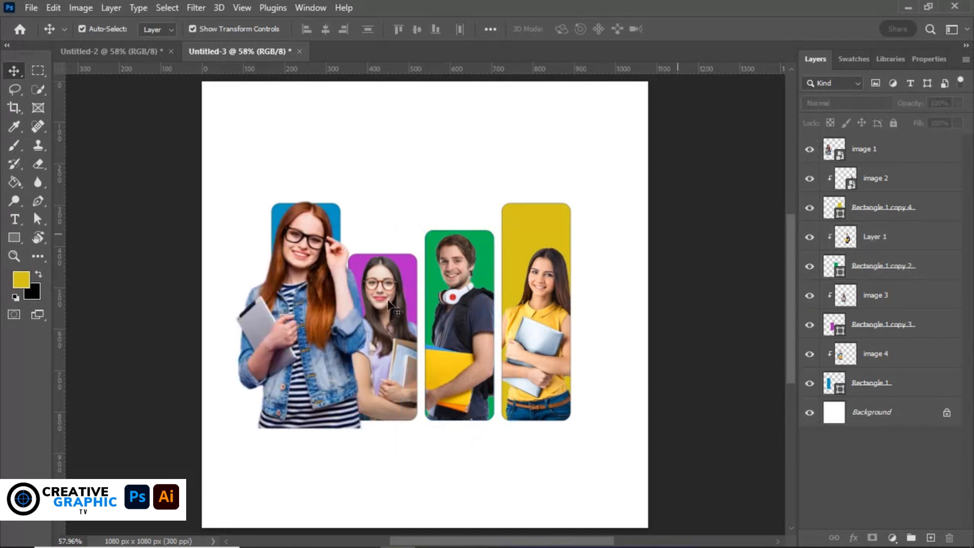
pyautogui.click(323, 311)
pyautogui.moveTo(324, 310); pyautogui.dragTo(436, 412)
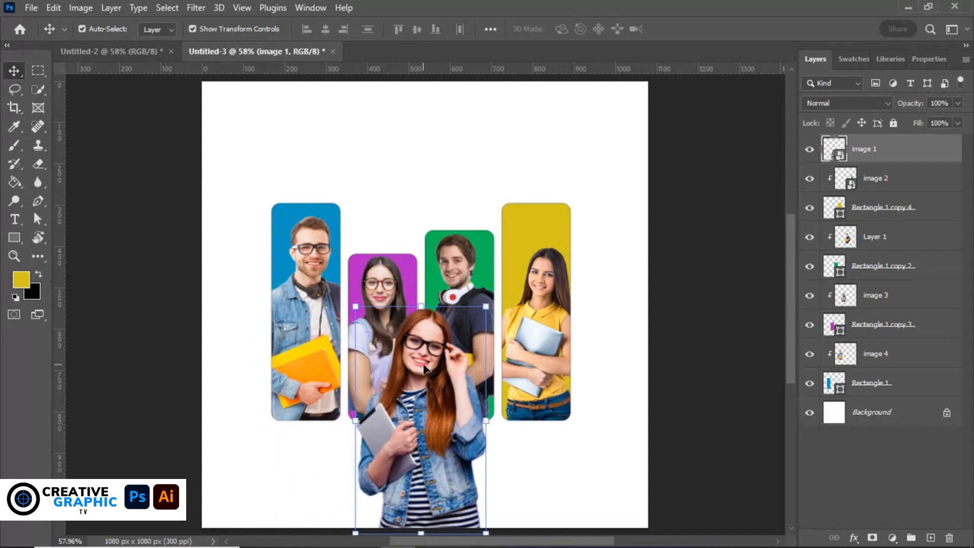
pyautogui.moveTo(424, 366); pyautogui.dragTo(454, 424)
# Step: Add a layer mask to image 1 and set the Brush to 74% opacity, 75% flow and 68% smoothing
pyautogui.click(872, 538)
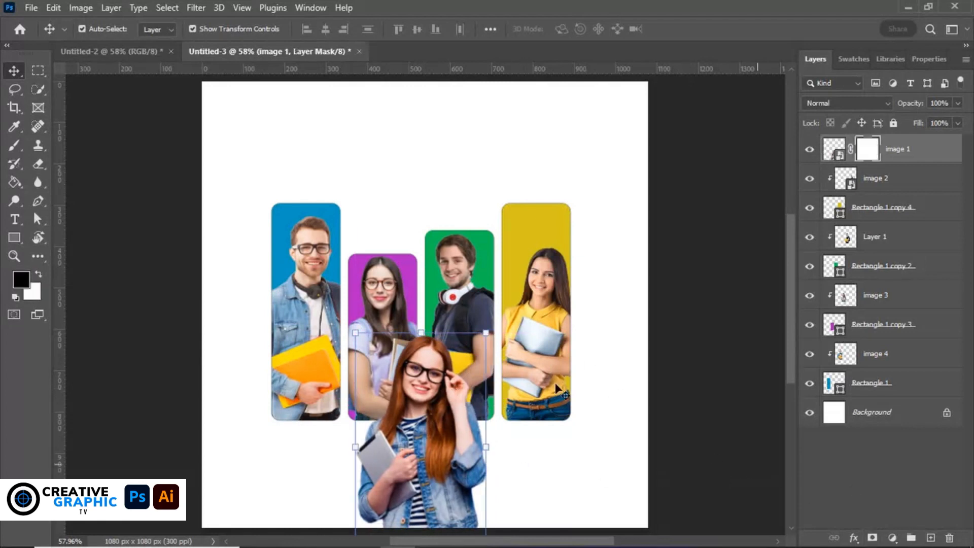
pyautogui.click(13, 128)
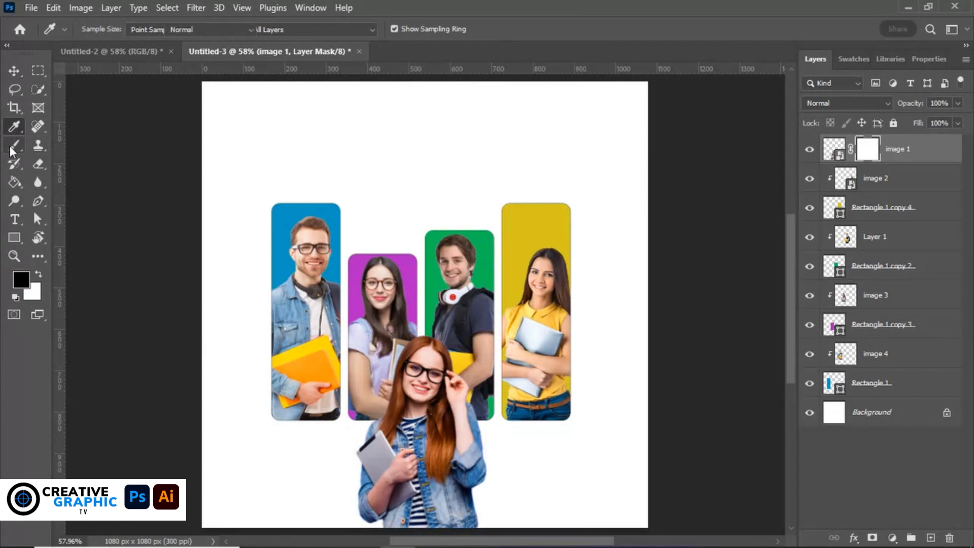
pyautogui.click(11, 145)
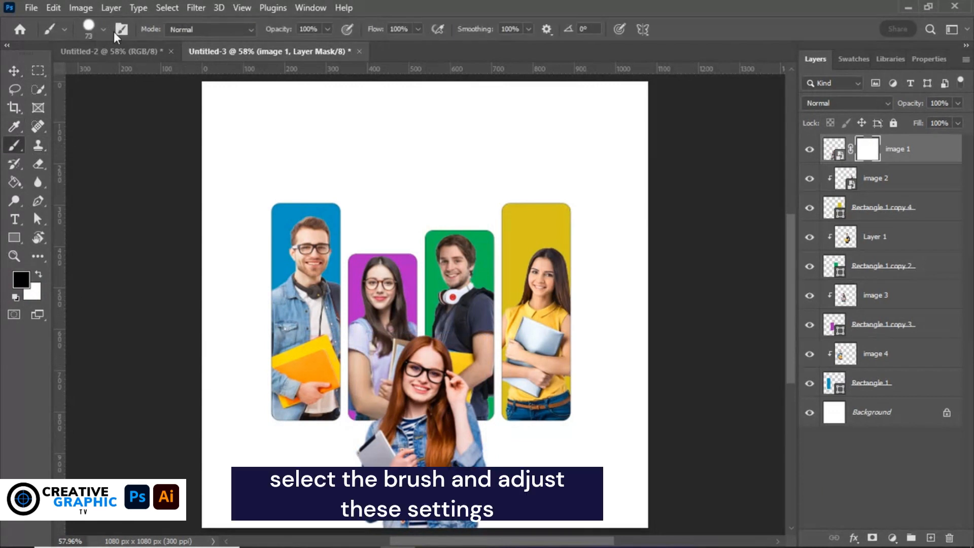
pyautogui.click(419, 30)
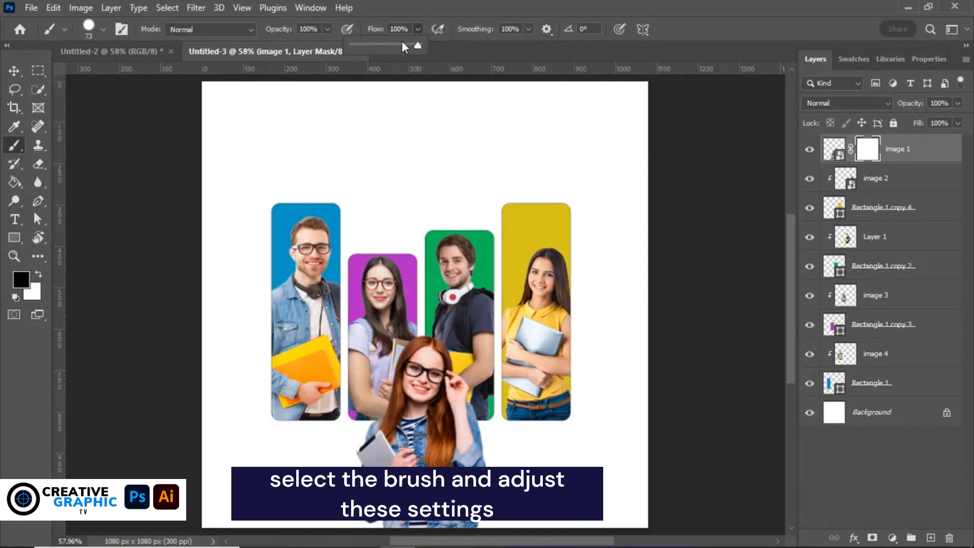
pyautogui.click(530, 29)
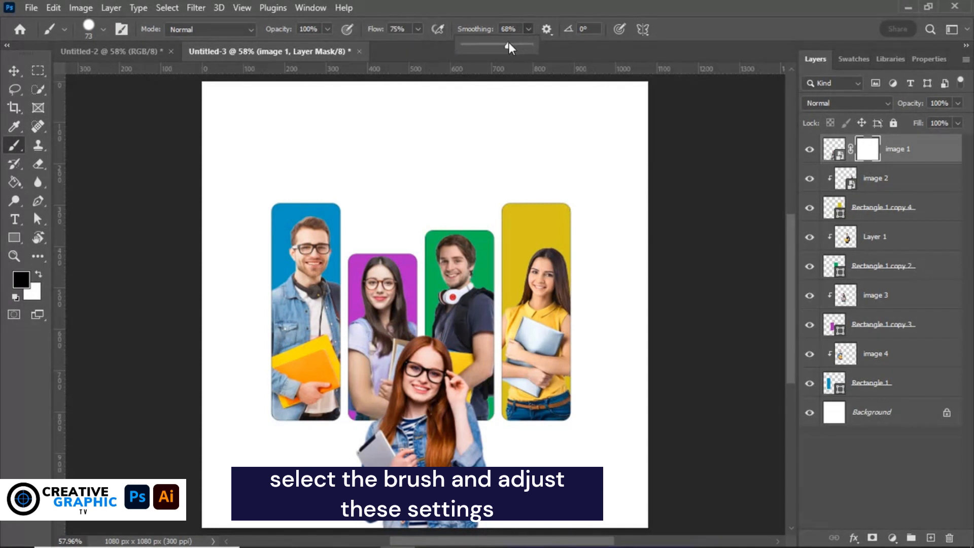
pyautogui.click(327, 30)
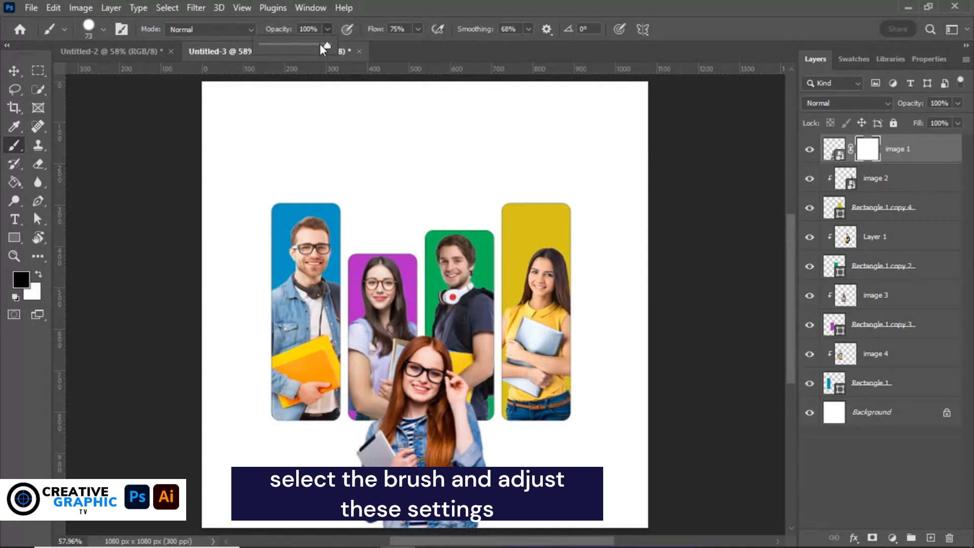
pyautogui.click(310, 45)
# Step: Set a soft 155 px brush and paint black on image 1's mask to fade out the photo's bottom edge
pyautogui.click(104, 30)
pyautogui.moveTo(122, 108); pyautogui.dragTo(136, 108)
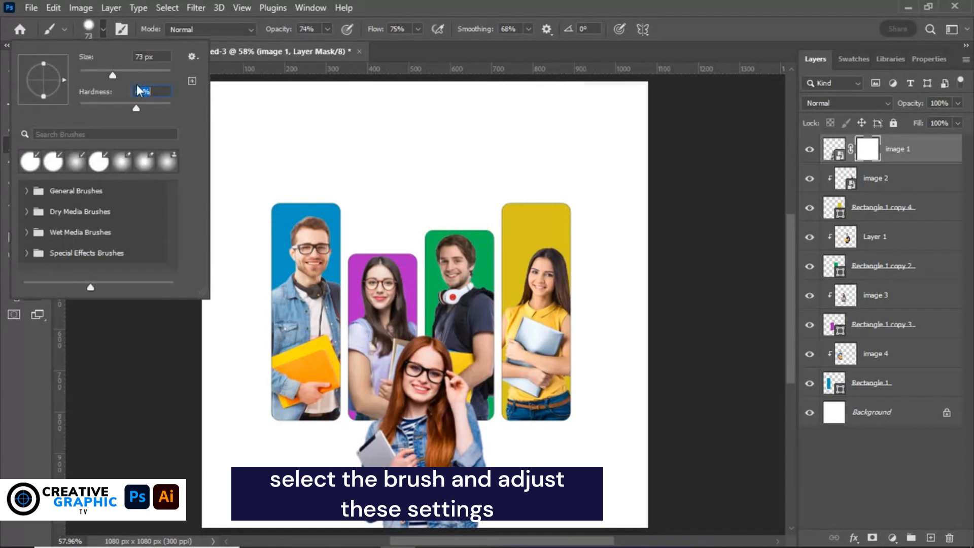
pyautogui.moveTo(114, 71)
pyautogui.mouseDown()
pyautogui.moveTo(138, 76)
pyautogui.moveTo(96, 108)
pyautogui.moveTo(80, 108)
pyautogui.mouseUp()
pyautogui.moveTo(494, 496)
pyautogui.mouseDown()
pyautogui.moveTo(303, 509)
pyautogui.moveTo(450, 504)
pyautogui.moveTo(314, 490)
pyautogui.moveTo(327, 509)
pyautogui.moveTo(357, 517)
pyautogui.moveTo(456, 517)
pyautogui.mouseUp()
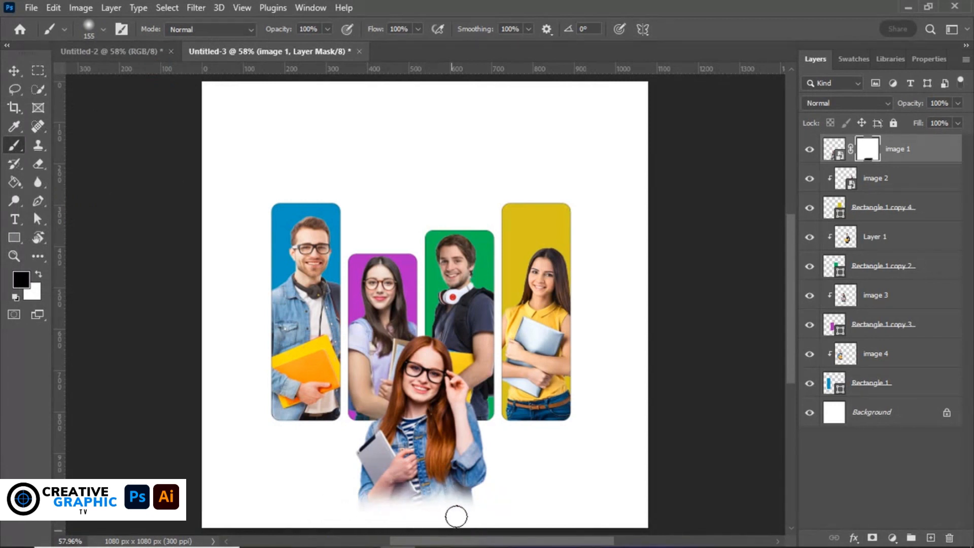
pyautogui.click(13, 71)
pyautogui.click(696, 184)
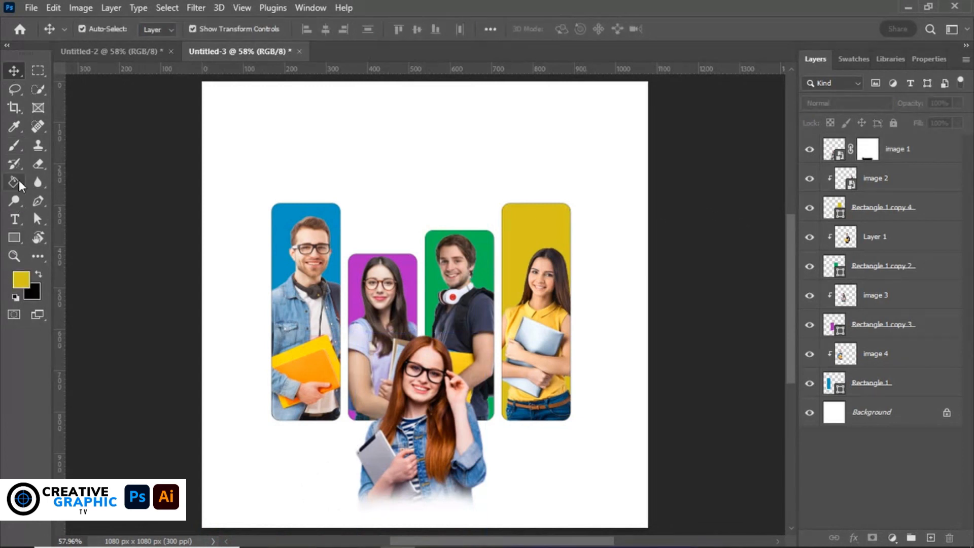
# Step: Add a horizontal text layer above the bars and paste the "Lorem ipsum dolor sit amet..." sample sentences into it
pyautogui.click(15, 220)
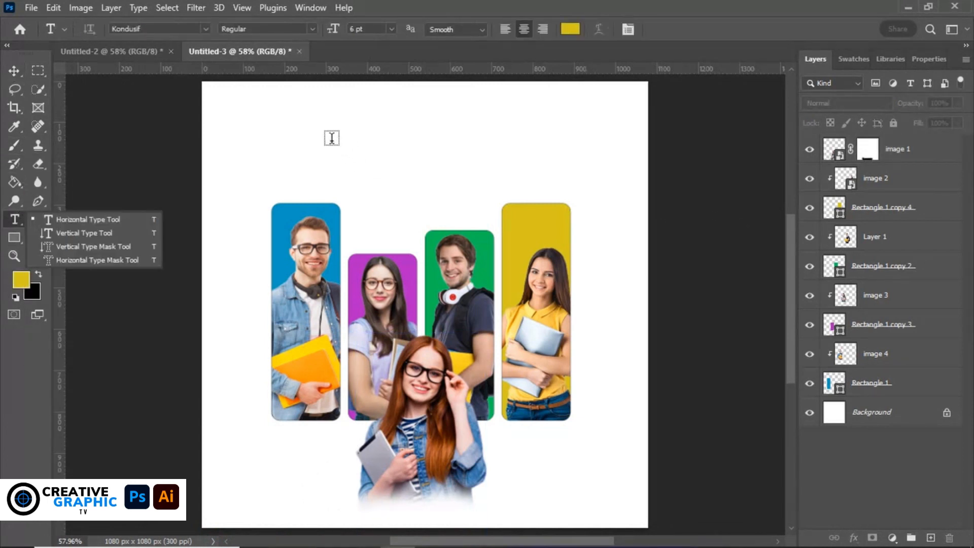
pyautogui.click(309, 140)
pyautogui.click(309, 141)
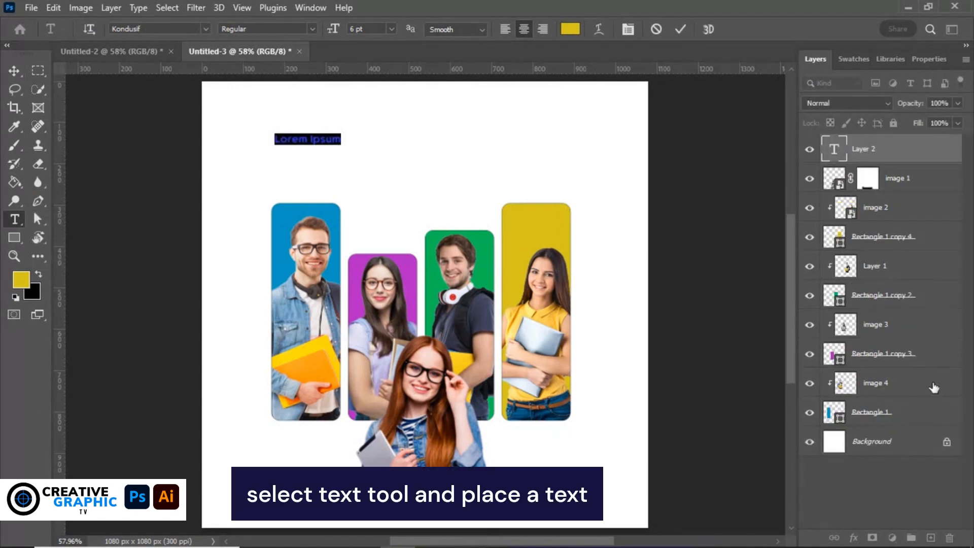
pyautogui.tripleClick(318, 139)
pyautogui.hotkey('ctrl', 'v')
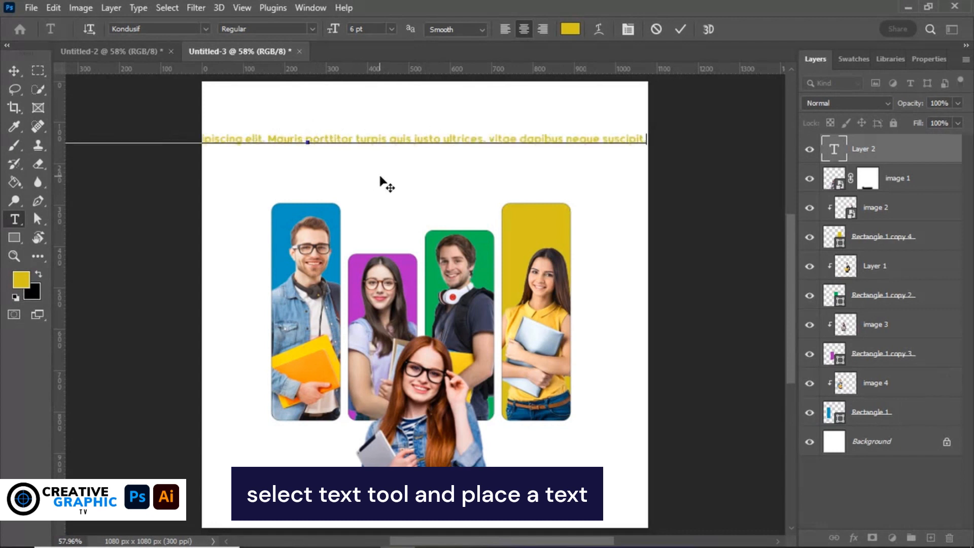
# Step: Break the sample text into two lines before "Mauris" and centre it above the four bars
pyautogui.click(268, 139)
pyautogui.press('Return')
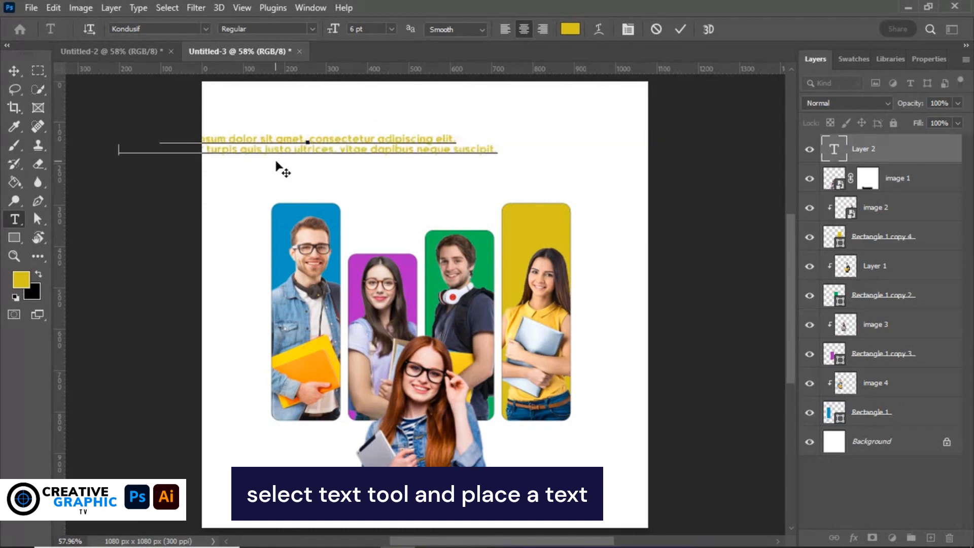
pyautogui.click(14, 71)
pyautogui.moveTo(325, 134); pyautogui.dragTo(469, 131)
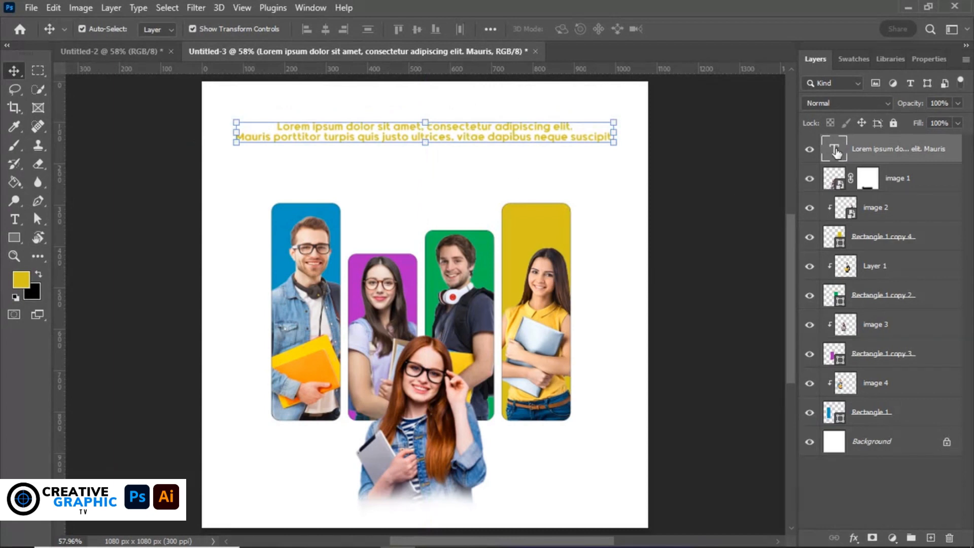
# Step: Recolor the two-line text to purple 9b07e8
pyautogui.doubleClick(834, 149)
pyautogui.click(571, 29)
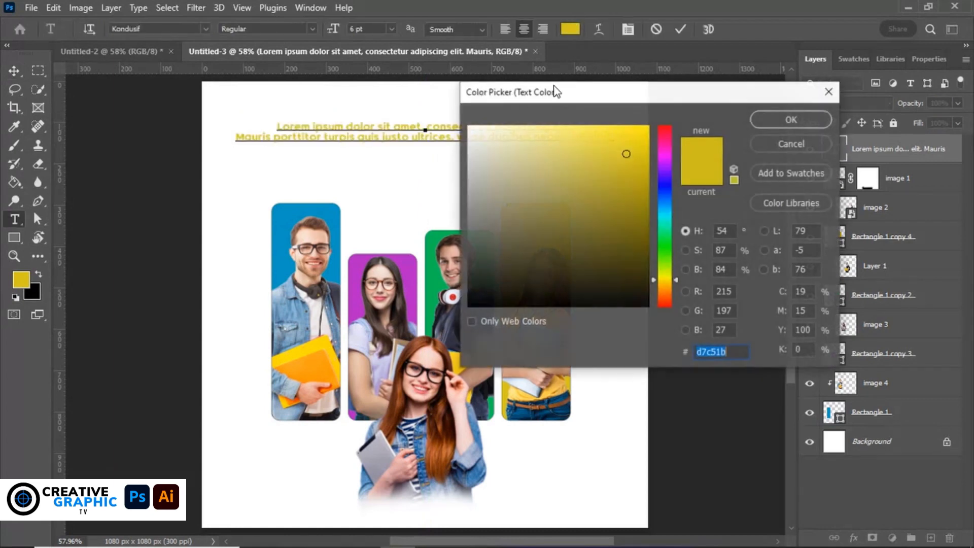
pyautogui.write('444342')
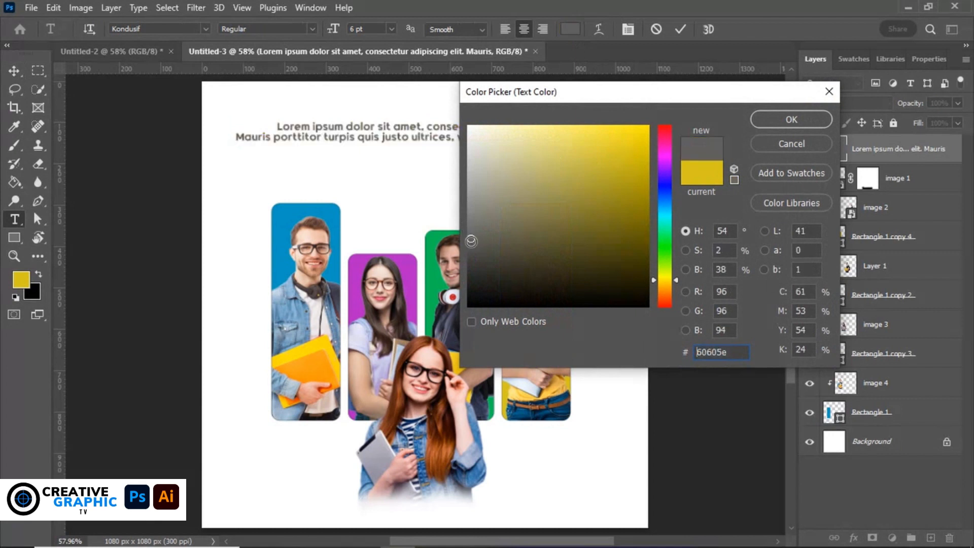
pyautogui.click(640, 145)
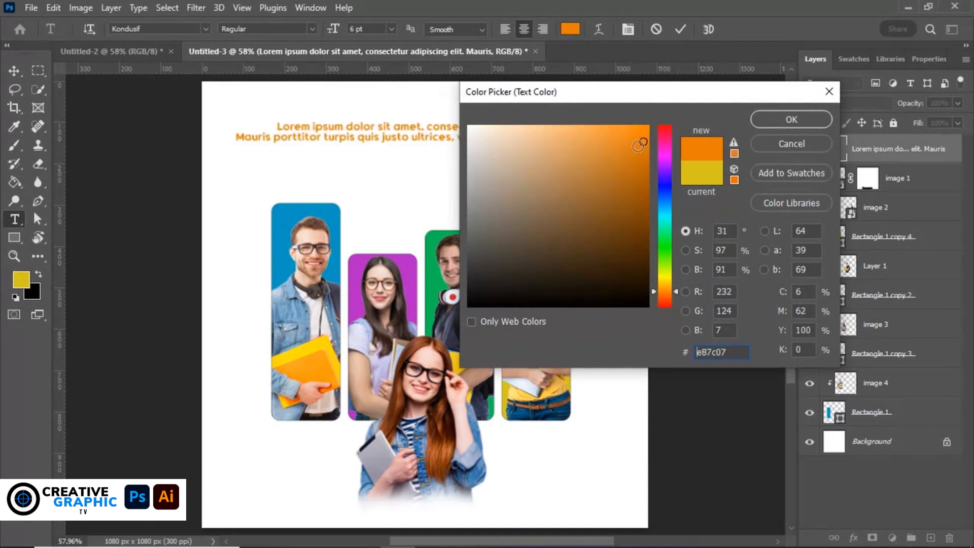
pyautogui.click(661, 167)
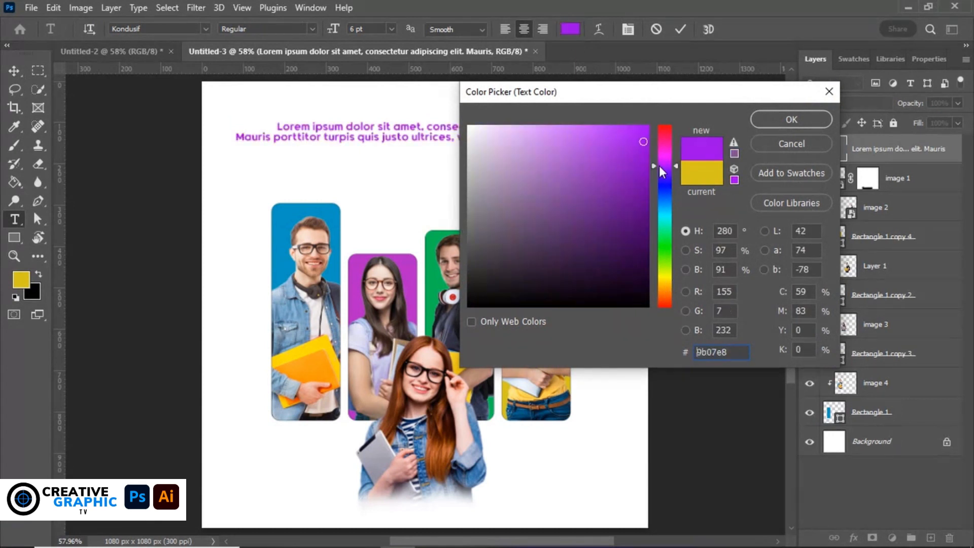
pyautogui.click(791, 120)
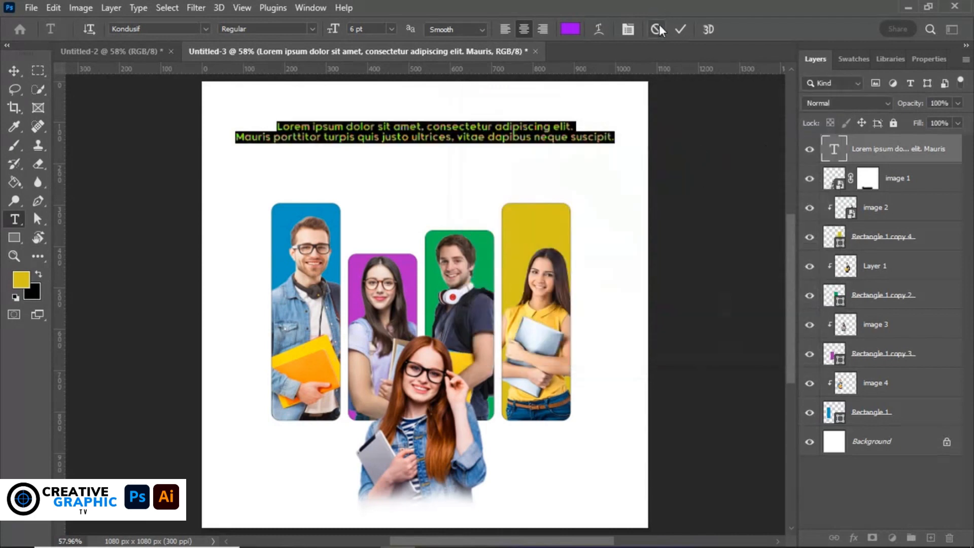
pyautogui.click(679, 29)
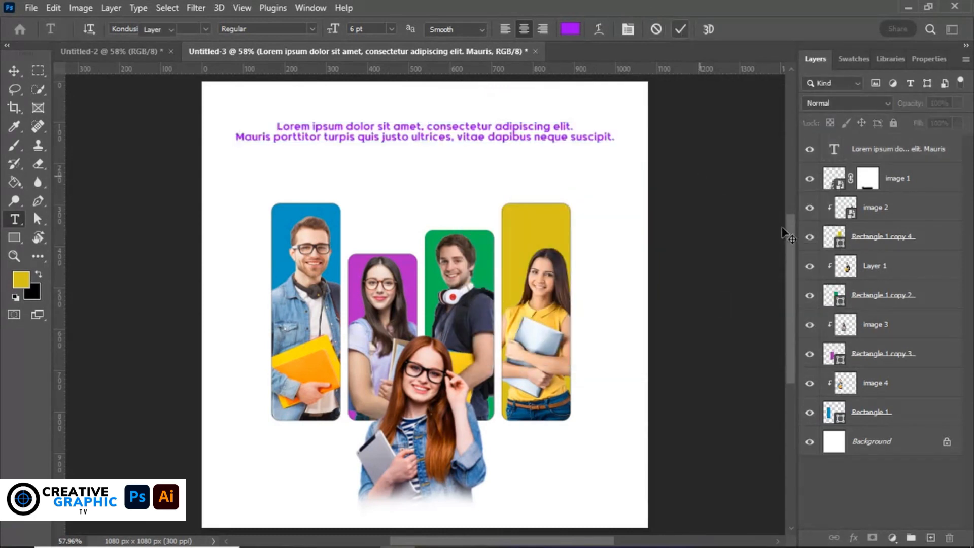
pyautogui.click(897, 469)
pyautogui.press('v')
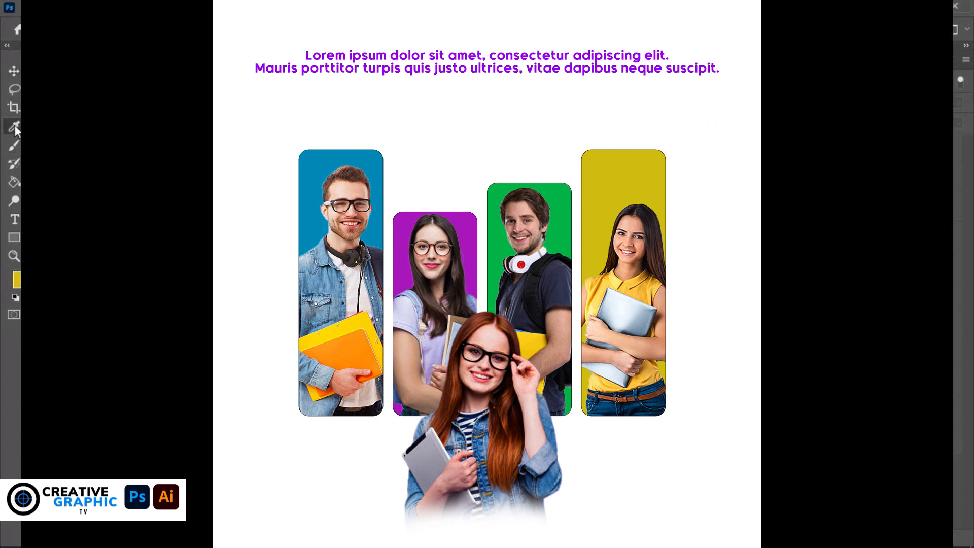